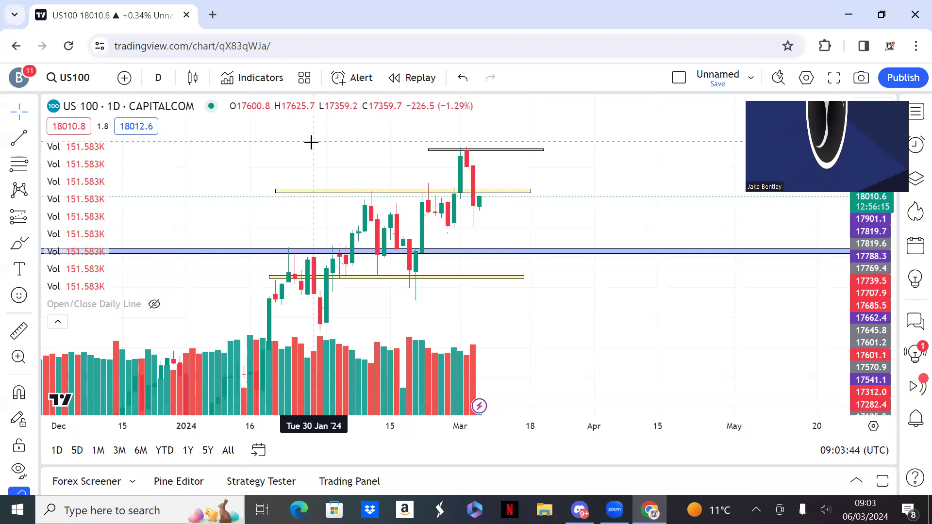
# - Open the DailyFX Economic Calendar from the 'dail' address-bar suggestion
pyautogui.click(215, 15)
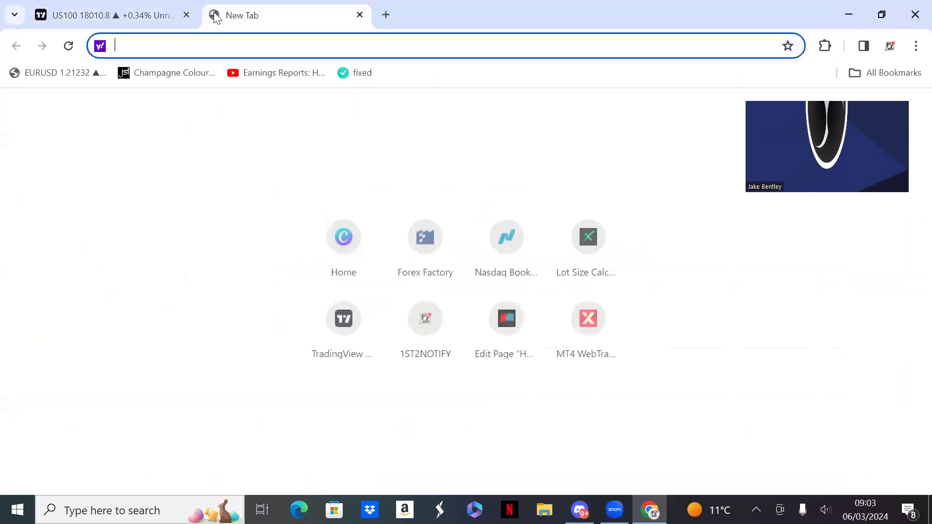
pyautogui.write('dail')
pyautogui.click(258, 80)
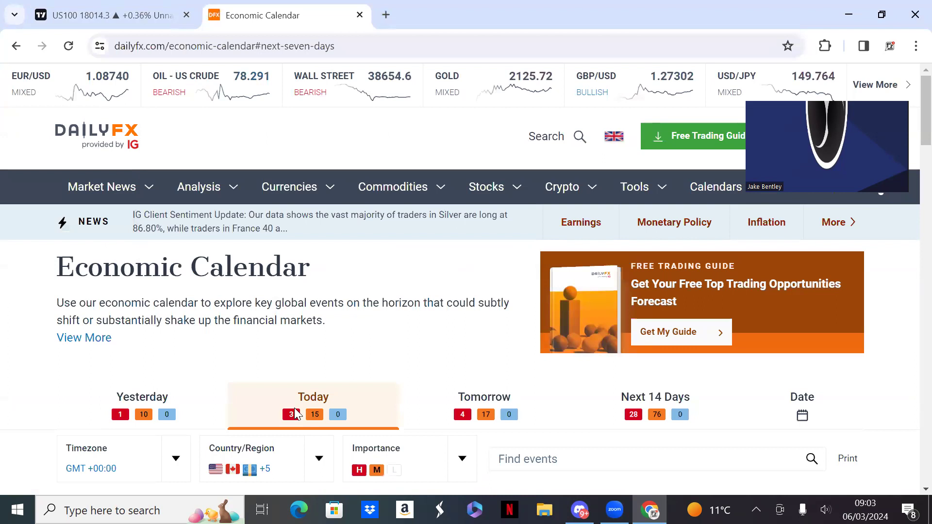
# - Scroll through today's events, from the Spring Budget down to the BoC rate decision and back
pyautogui.scroll(-5, 491, 449)
pyautogui.scroll(-2, 431, 341)
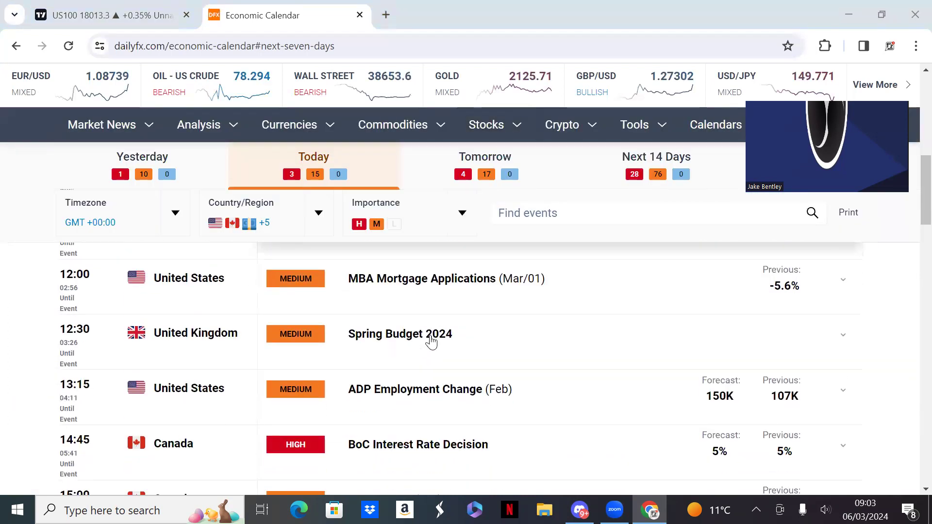
pyautogui.scroll(-4, 431, 341)
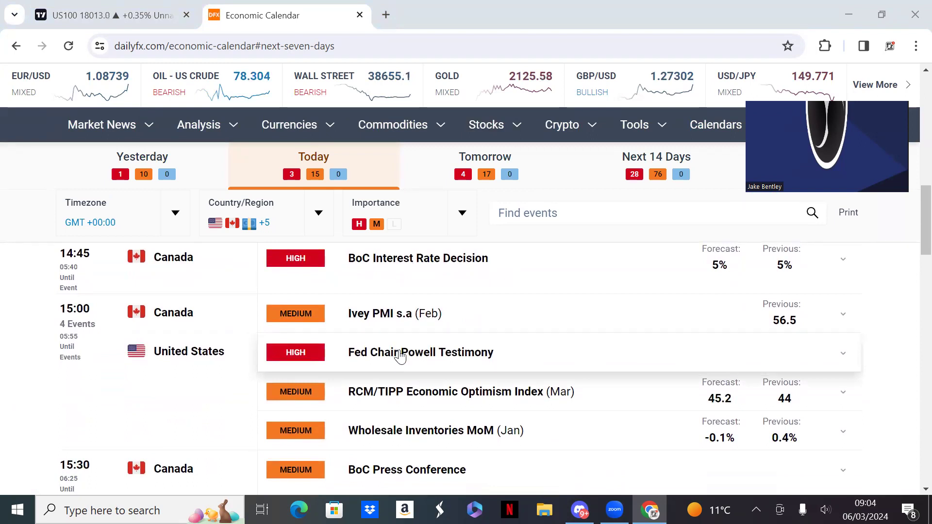
pyautogui.scroll(-1, 401, 357)
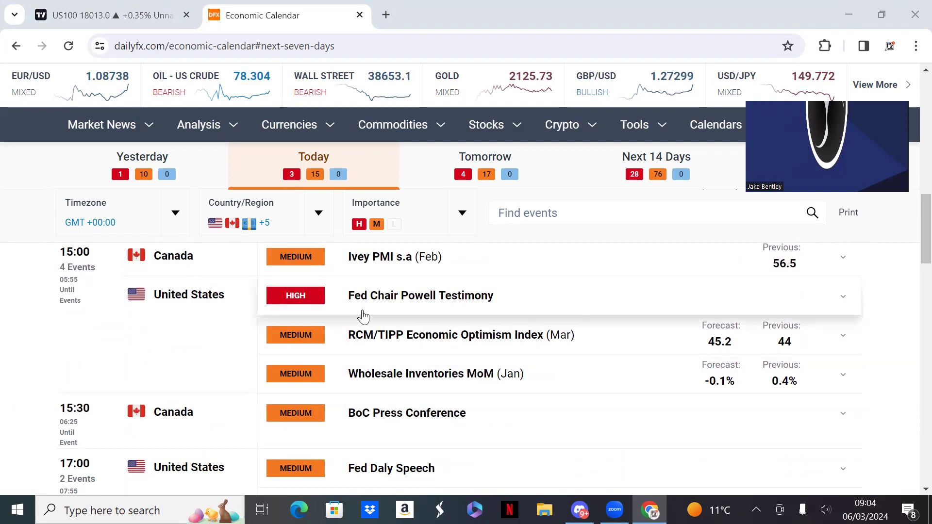
pyautogui.scroll(-2, 363, 317)
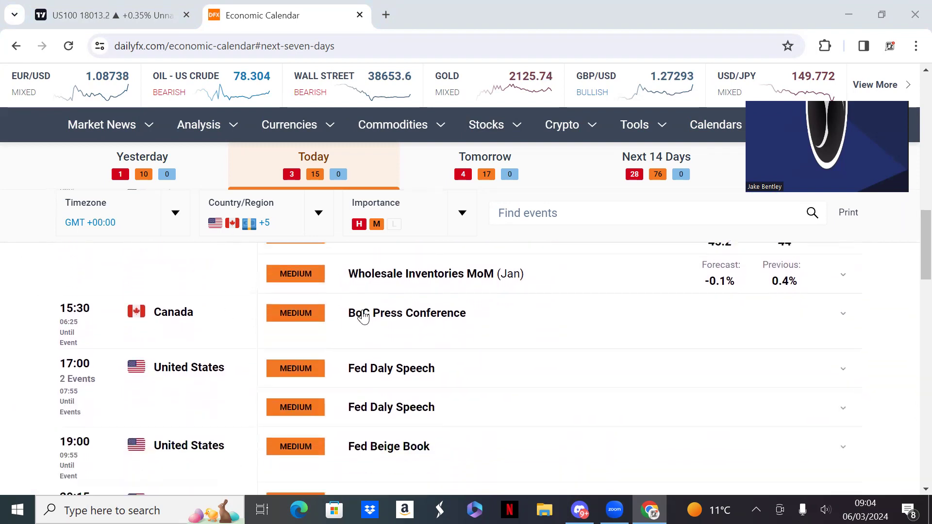
pyautogui.scroll(-2, 363, 316)
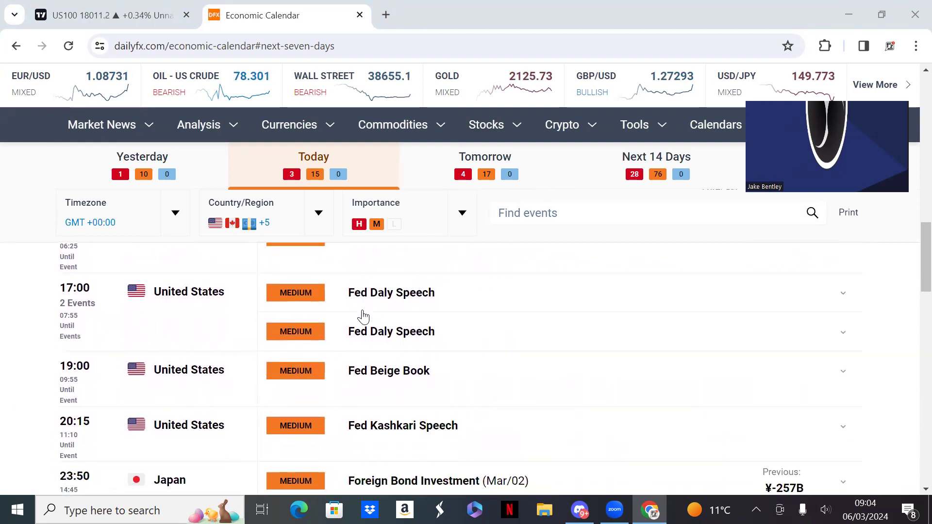
pyautogui.scroll(-1, 363, 316)
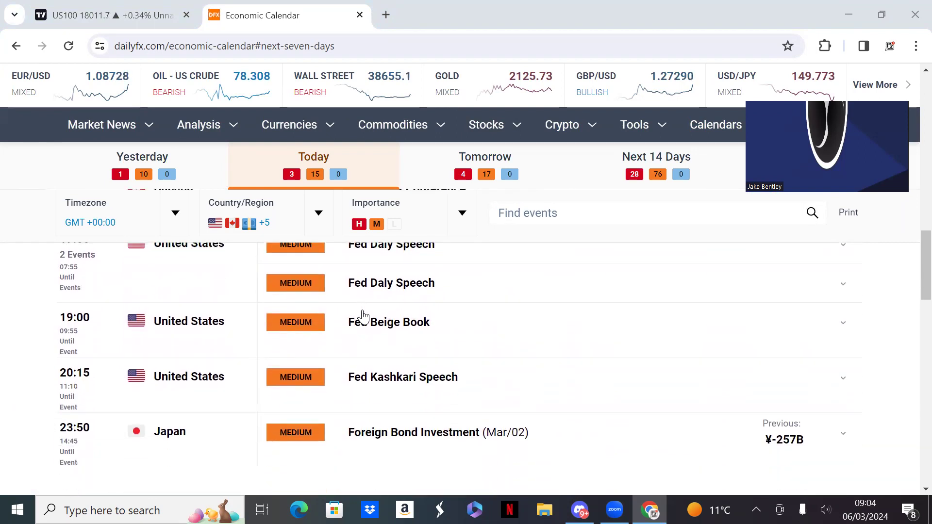
pyautogui.scroll(1, 364, 317)
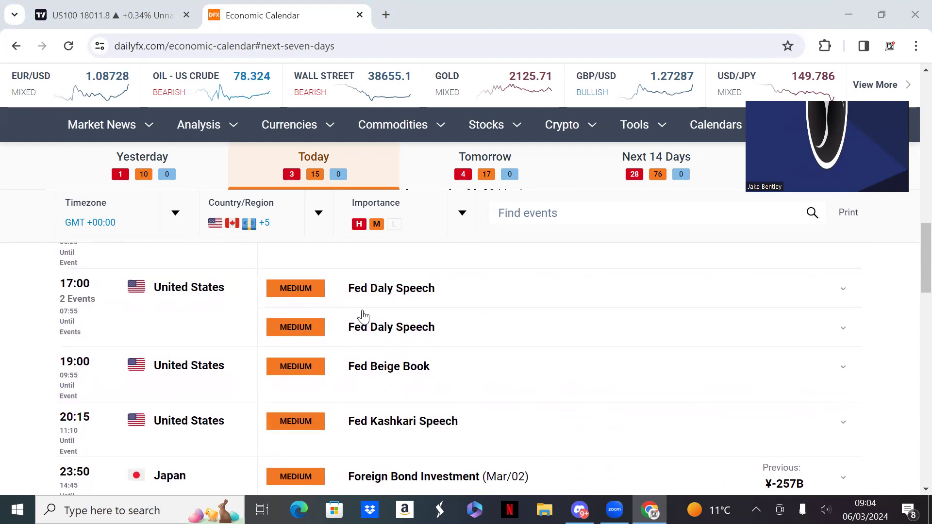
pyautogui.scroll(3, 363, 317)
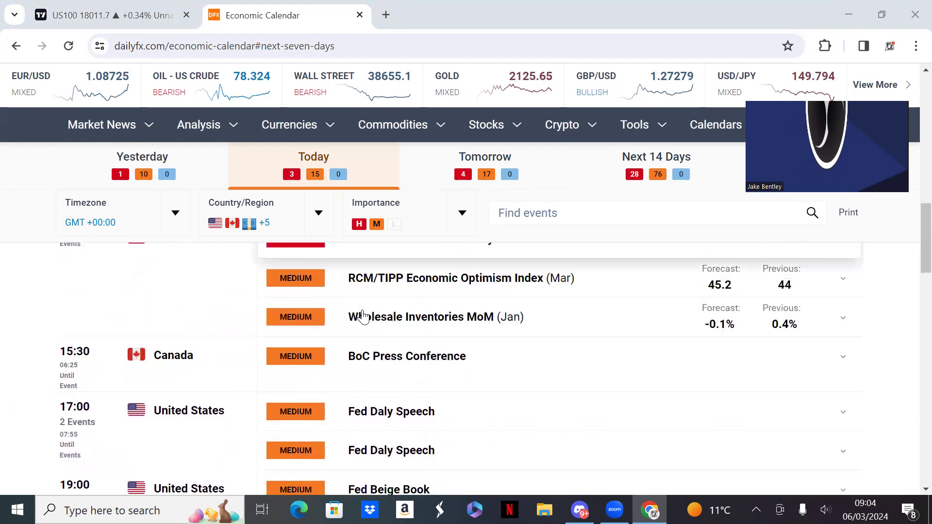
pyautogui.scroll(2, 363, 317)
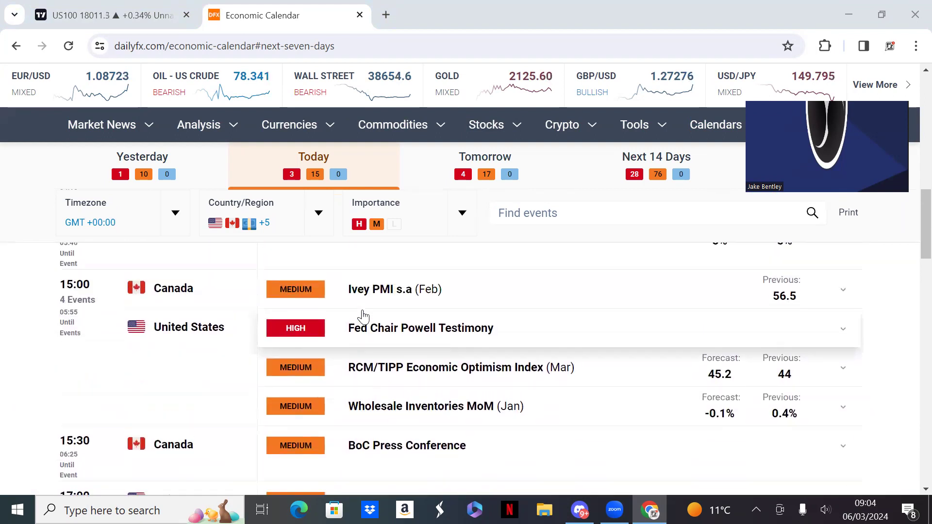
pyautogui.scroll(1, 363, 317)
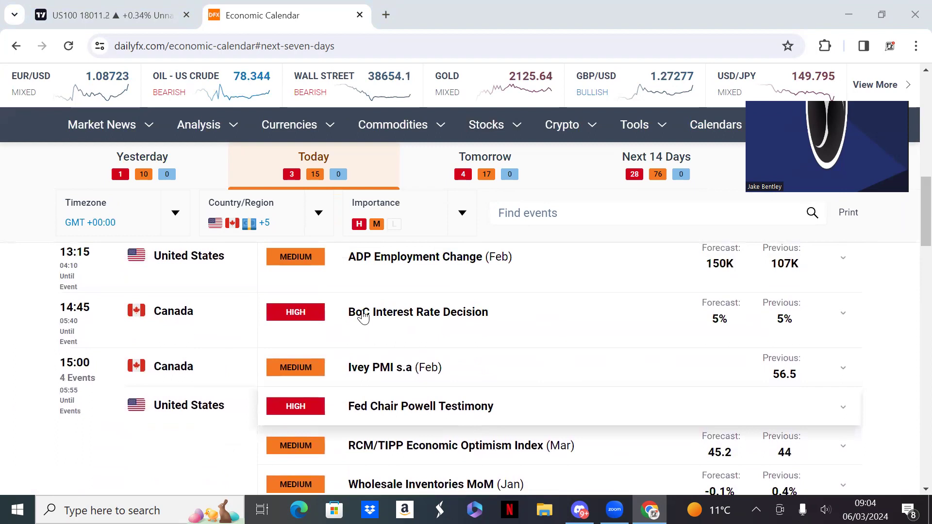
pyautogui.scroll(1, 363, 316)
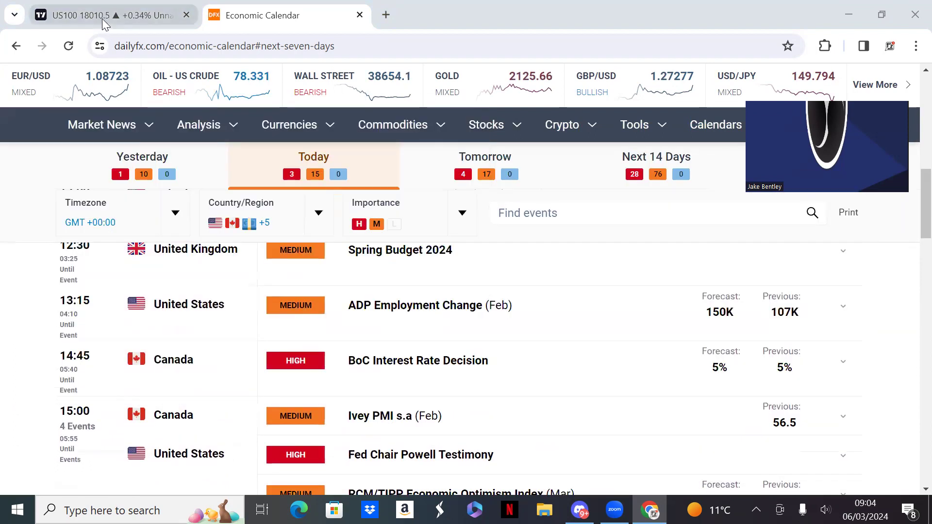
# - On the US100 daily chart, draw a green rectangle over the mid-February candles down to the lower yellow zone
pyautogui.click(102, 18)
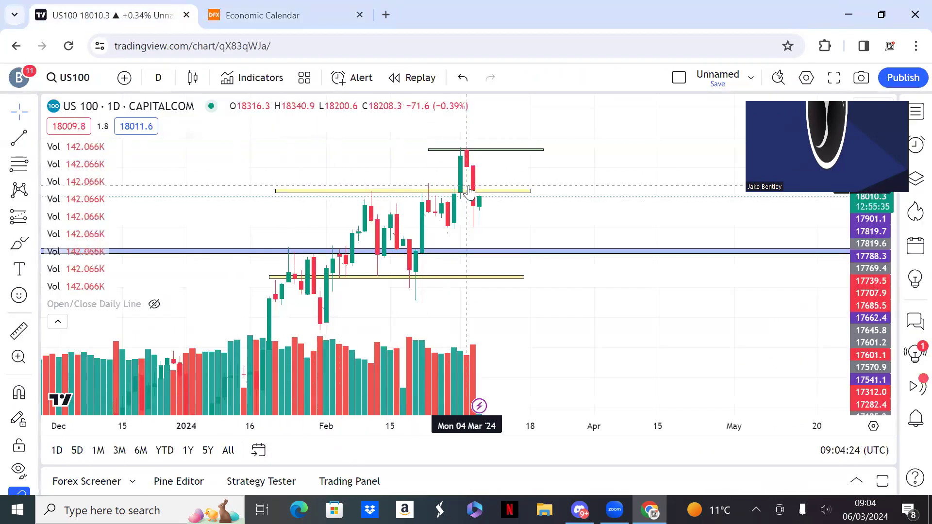
pyautogui.moveTo(495, 172); pyautogui.dragTo(463, 188)
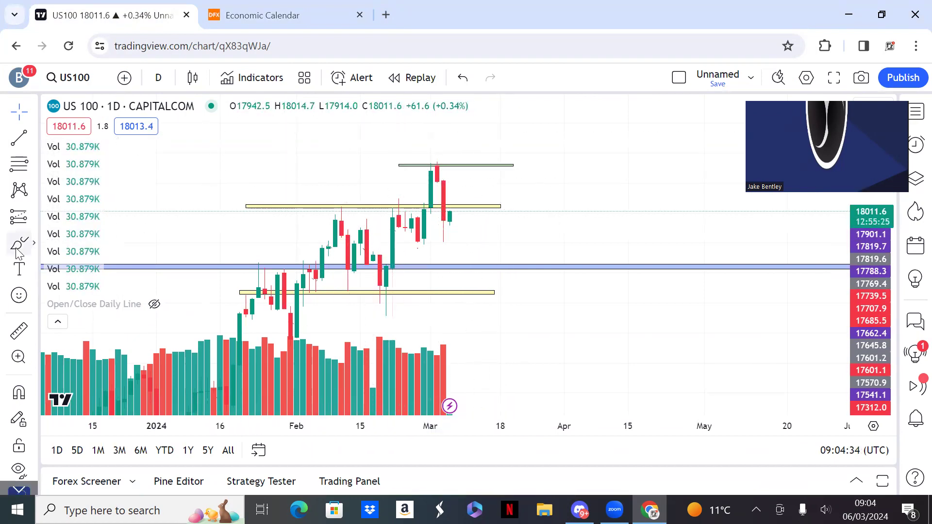
pyautogui.click(34, 247)
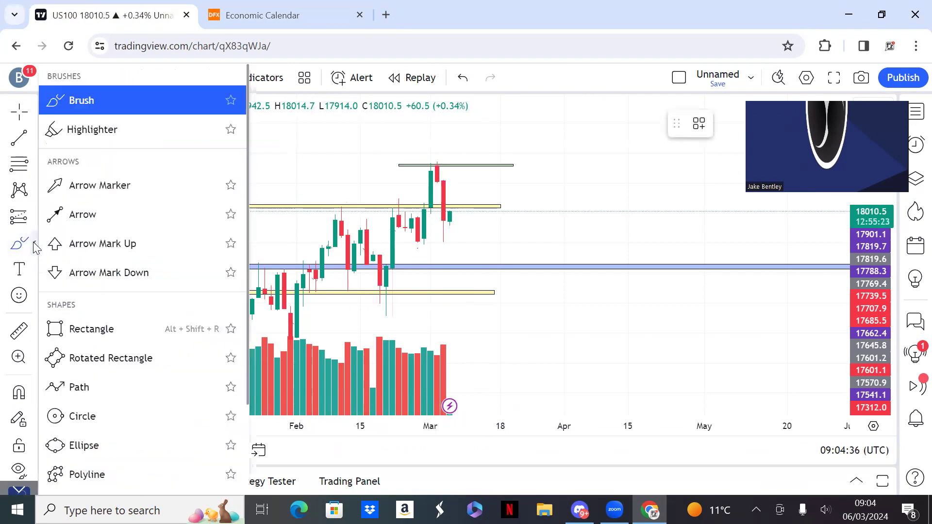
pyautogui.click(97, 329)
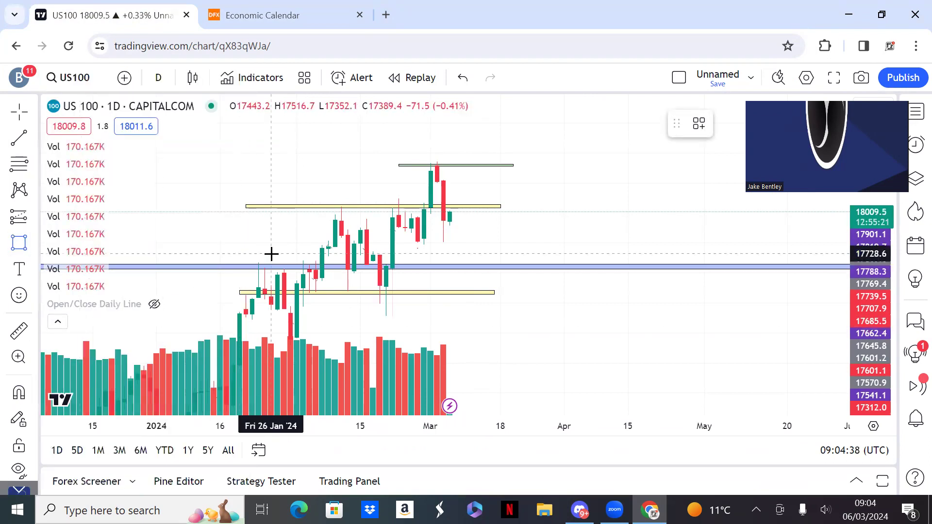
pyautogui.click(342, 218)
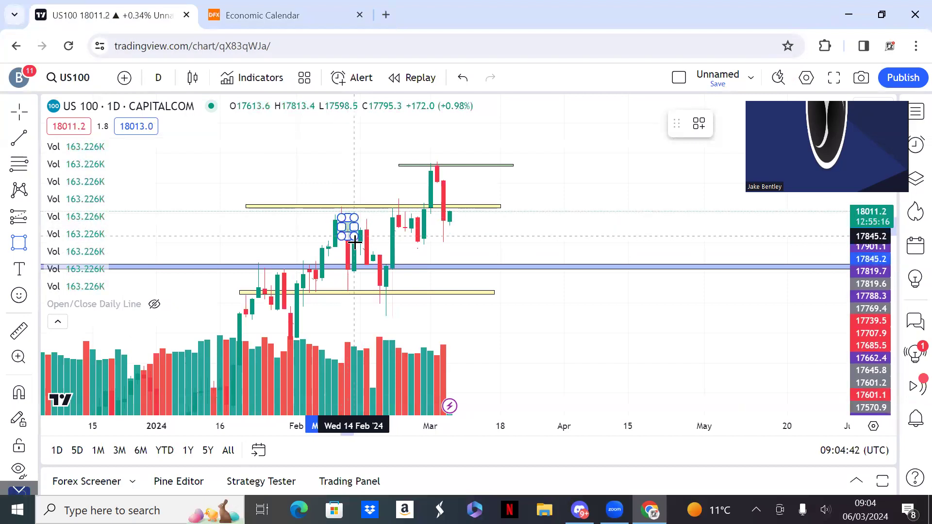
pyautogui.click(361, 279)
pyautogui.moveTo(364, 282); pyautogui.dragTo(366, 292)
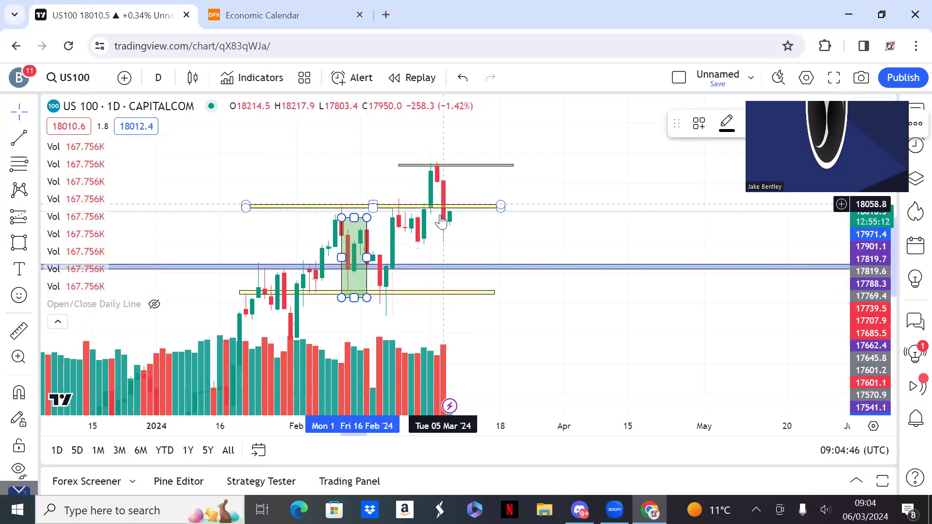
# - Undo the stray short-position marker and deselect the rectangle
pyautogui.click(320, 274)
pyautogui.hotkey('ctrl', 'z')
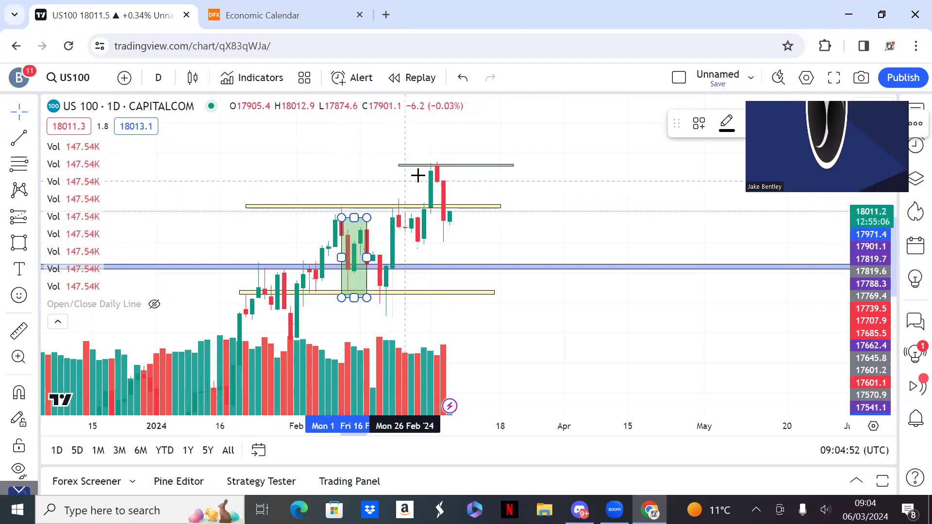
pyautogui.click(322, 172)
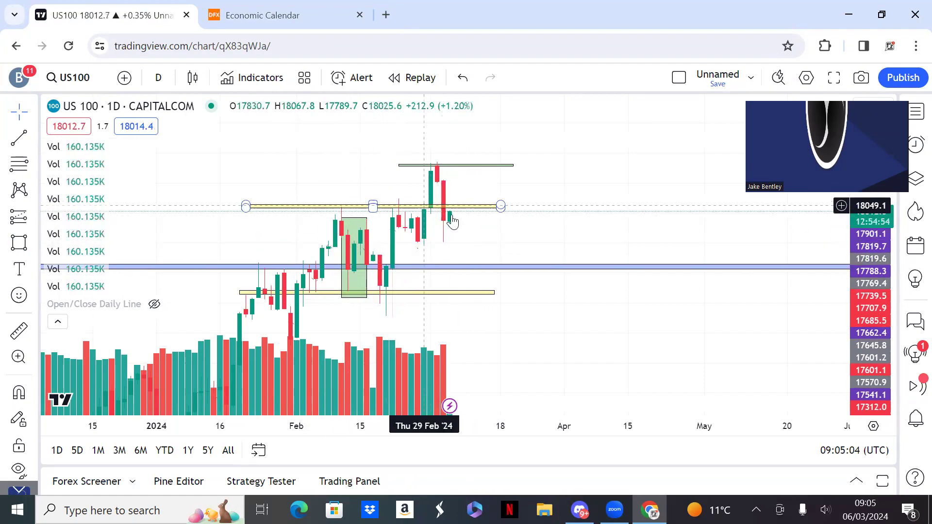
# - Switch the US100 chart to the 1-hour interval and pan to late February through March
pyautogui.write('1H')
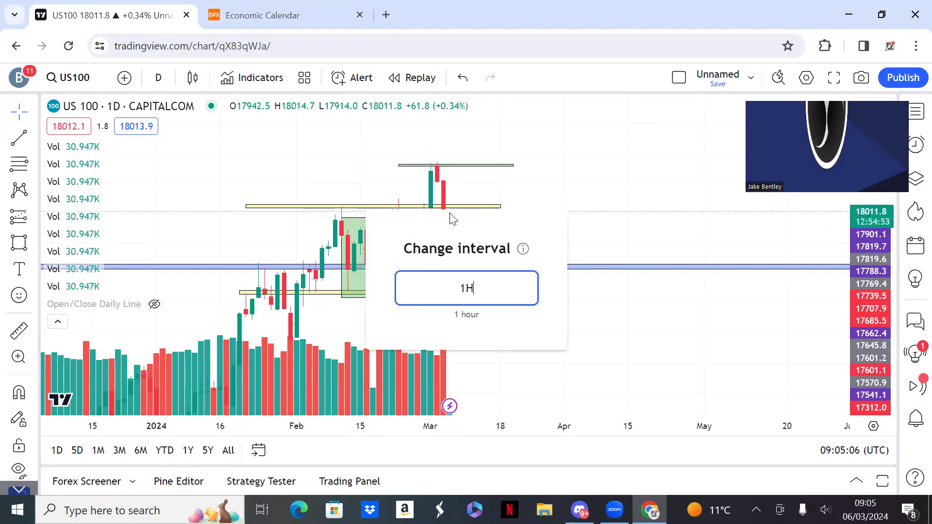
pyautogui.press('Return')
pyautogui.scroll(-10, 450, 218)
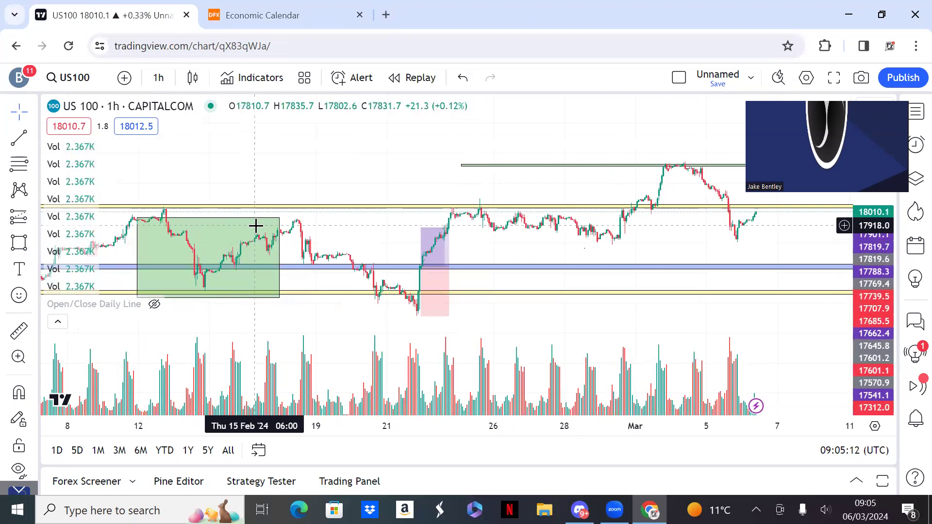
pyautogui.moveTo(439, 180); pyautogui.dragTo(181, 160)
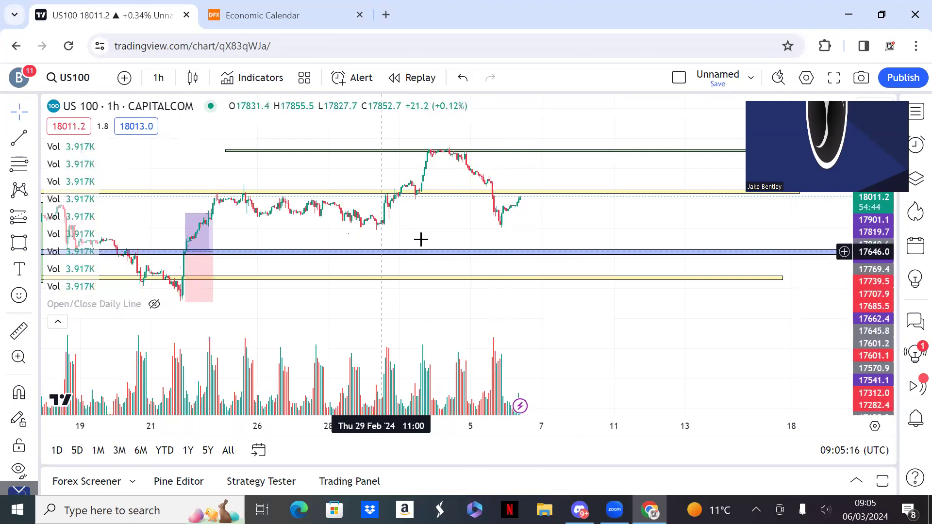
# - Check the blue zone's interval visibility options, then refit the price scale around early-March candles
pyautogui.rightClick(437, 252)
pyautogui.click(589, 176)
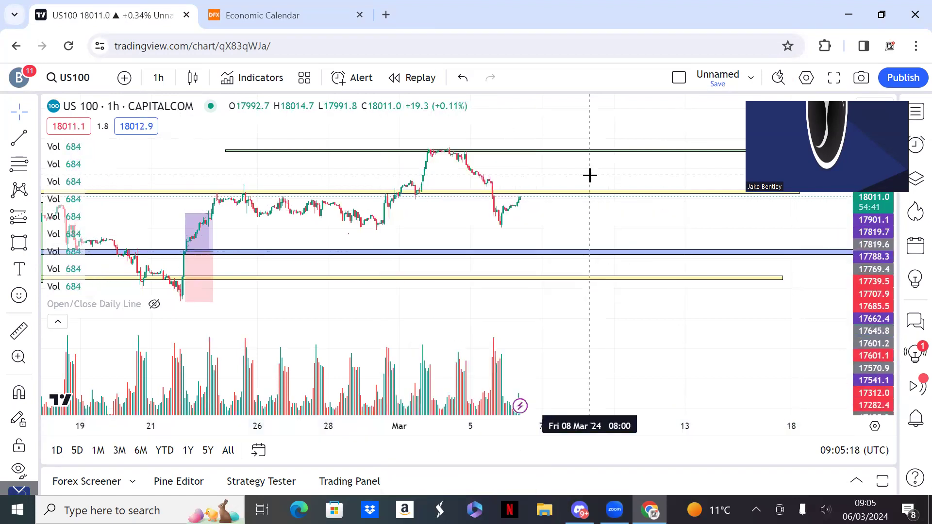
pyautogui.moveTo(520, 200); pyautogui.dragTo(408, 235)
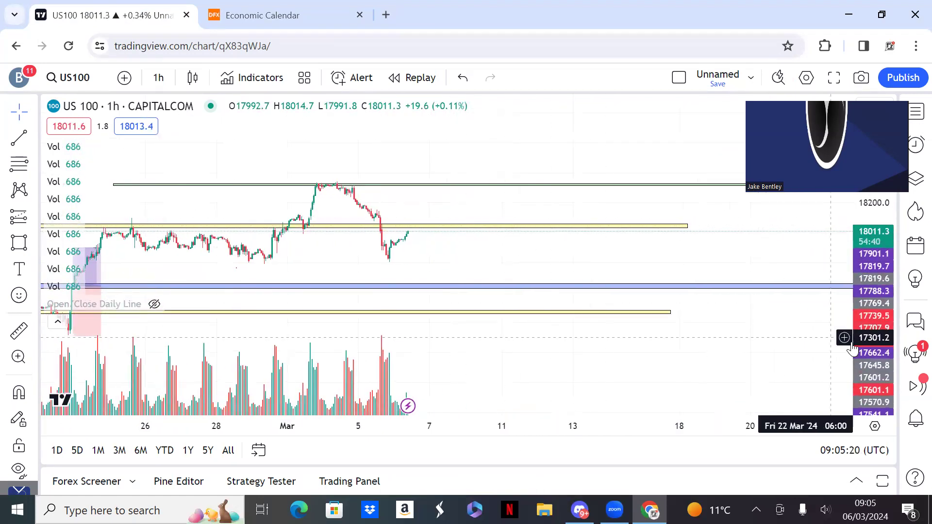
pyautogui.doubleClick(877, 359)
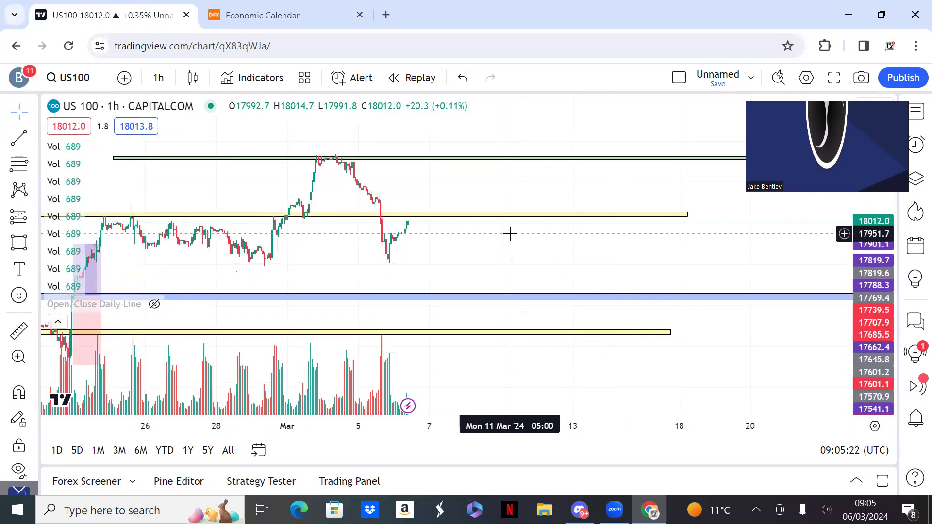
pyautogui.moveTo(489, 235); pyautogui.dragTo(451, 231)
pyautogui.scroll(1, 451, 231)
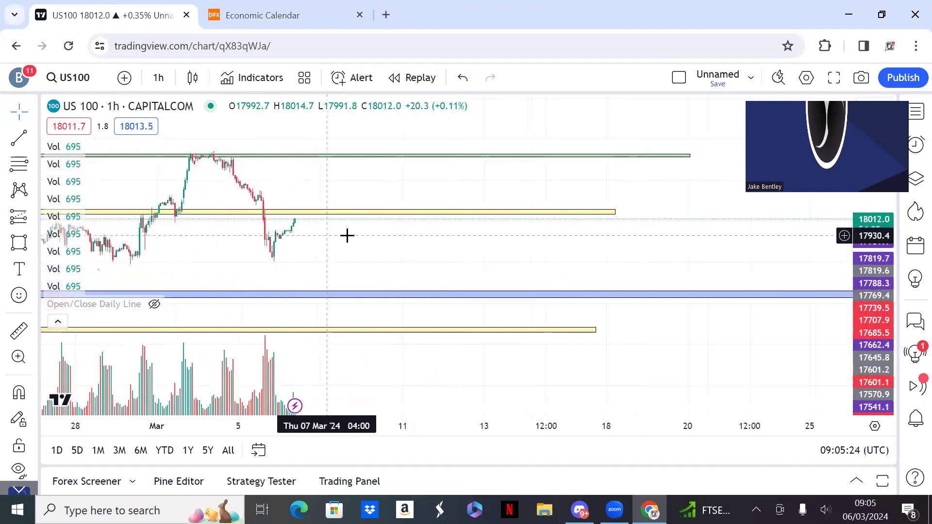
pyautogui.hscroll(-2, 363, 233)
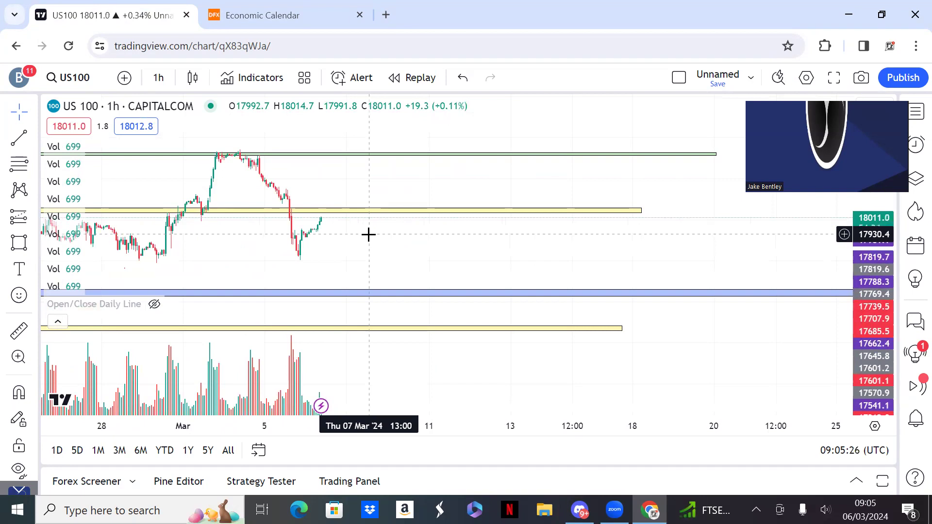
pyautogui.hscroll(-2, 319, 235)
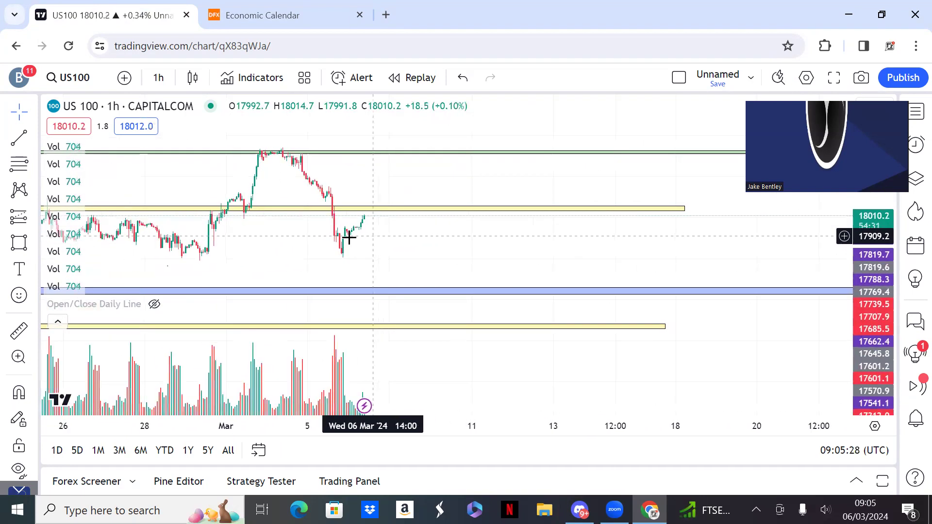
pyautogui.click(12, 146)
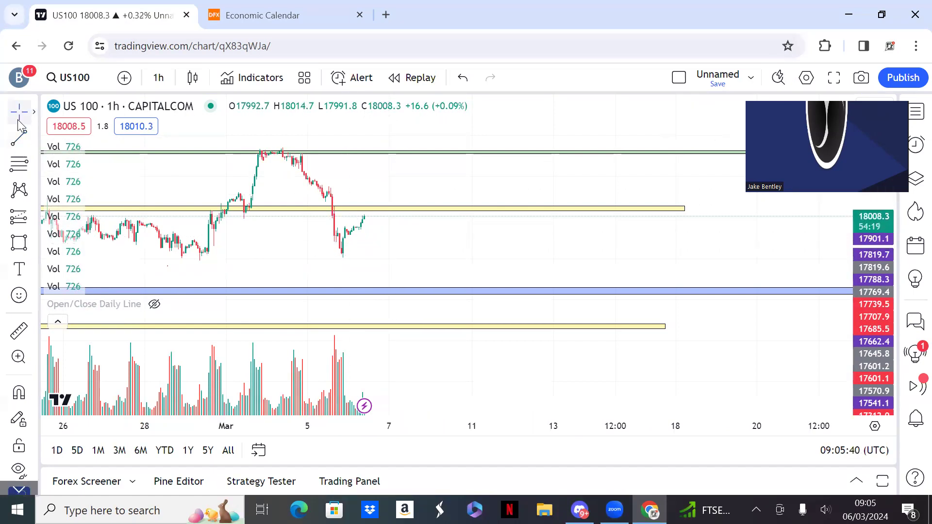
# - Place a long position above the yellow zone, targeting the 18324 line at 2.21 risk/reward
pyautogui.click(33, 220)
pyautogui.click(63, 100)
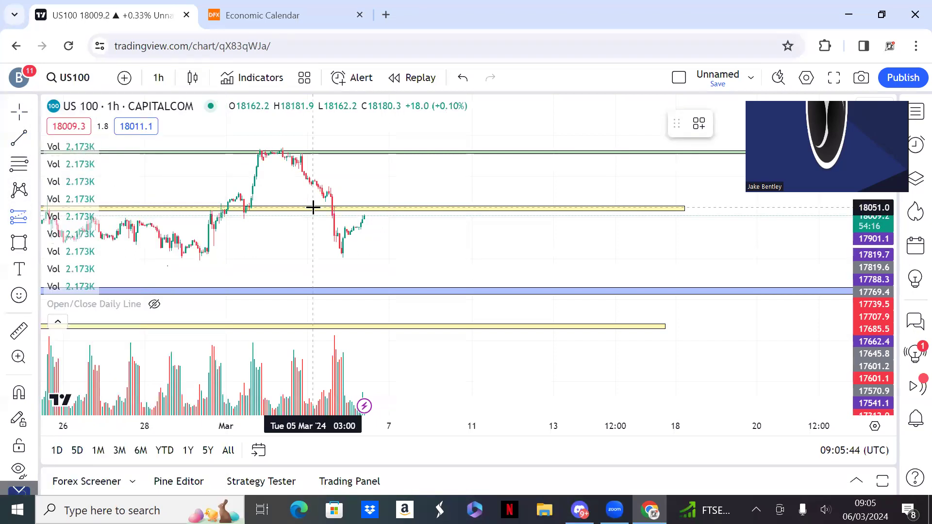
pyautogui.click(377, 204)
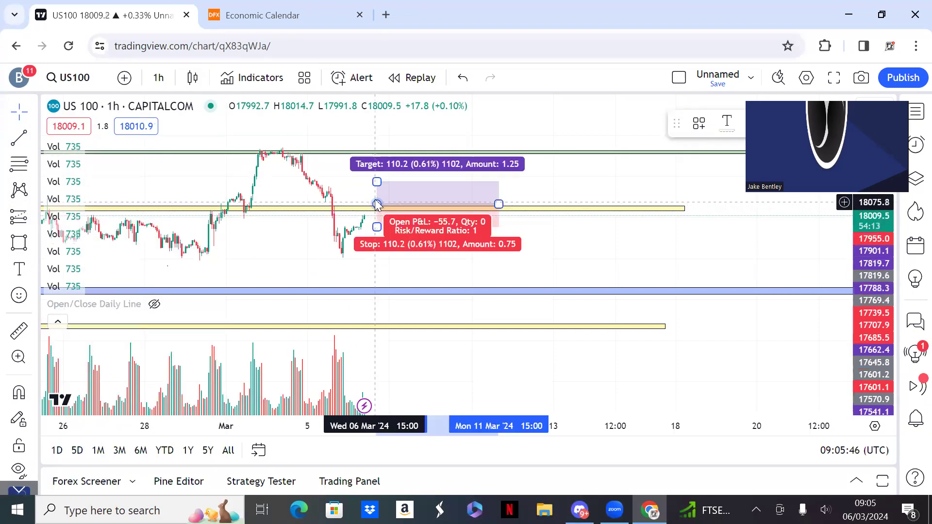
pyautogui.moveTo(376, 181); pyautogui.dragTo(377, 151)
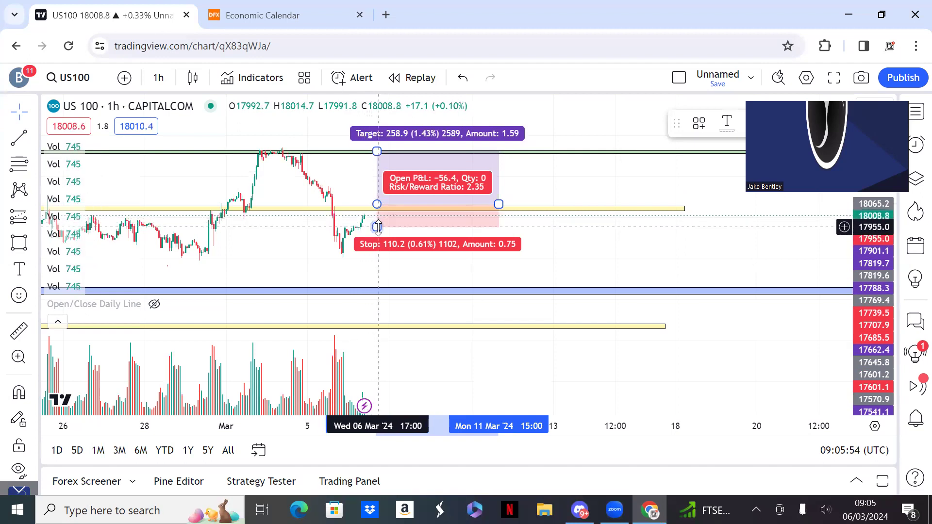
pyautogui.moveTo(377, 227); pyautogui.dragTo(377, 227)
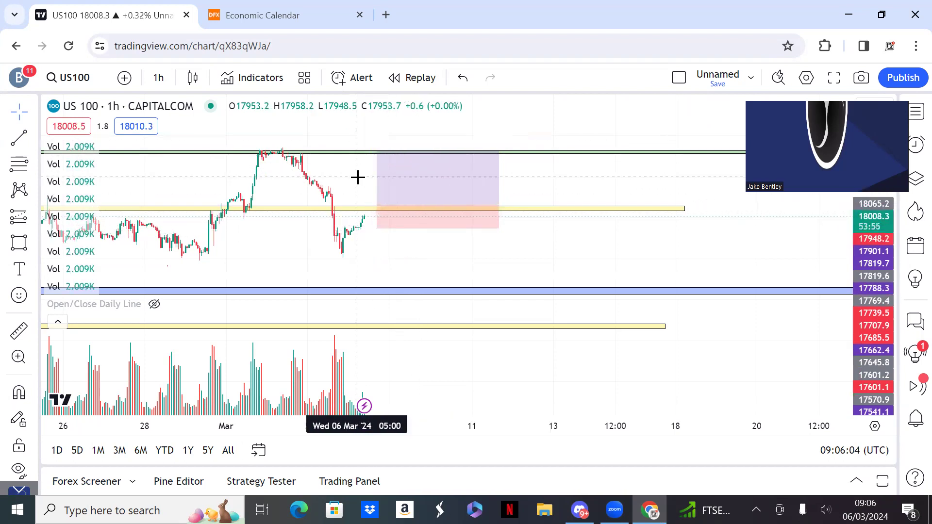
# - Delete the old green rectangle from the US100 chart
pyautogui.scroll(-5, 350, 265)
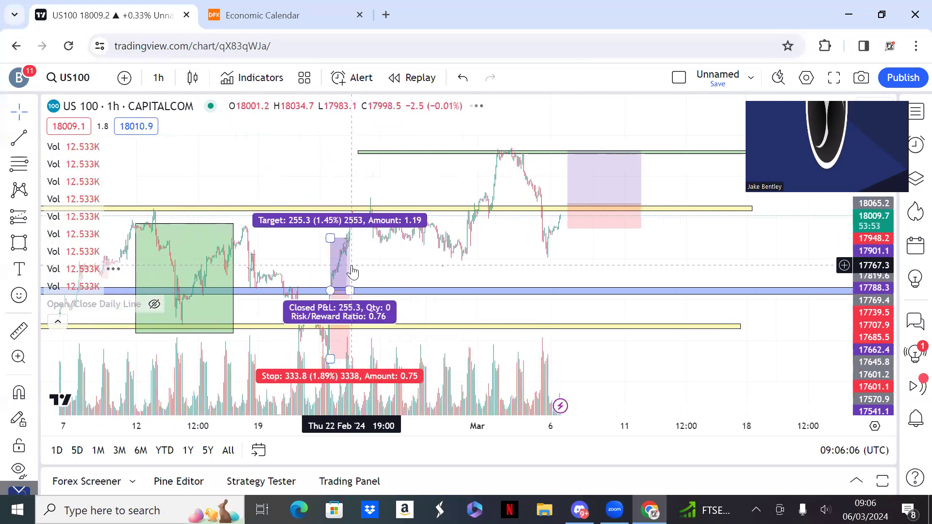
pyautogui.click(237, 260)
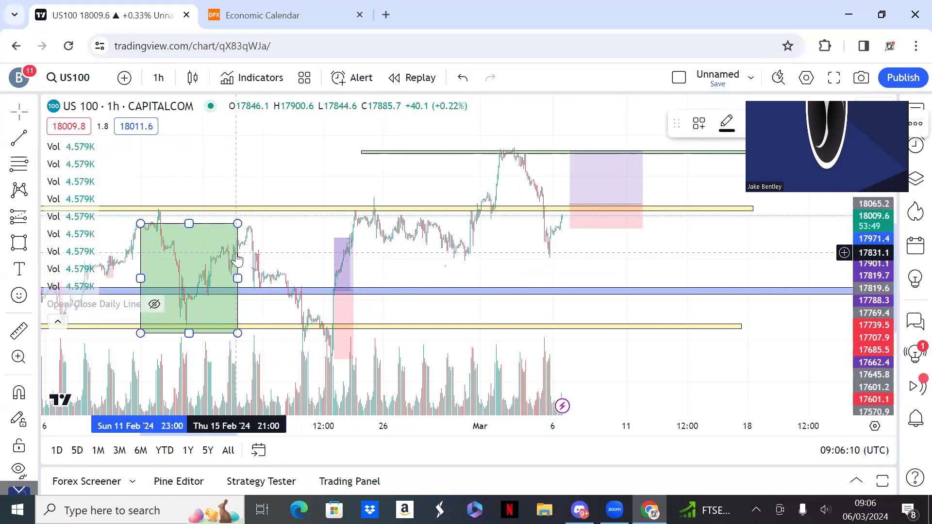
pyautogui.press('Delete')
# - Hide the Open/Close Daily Line indicator and reframe the candles and zones
pyautogui.scroll(5, 238, 260)
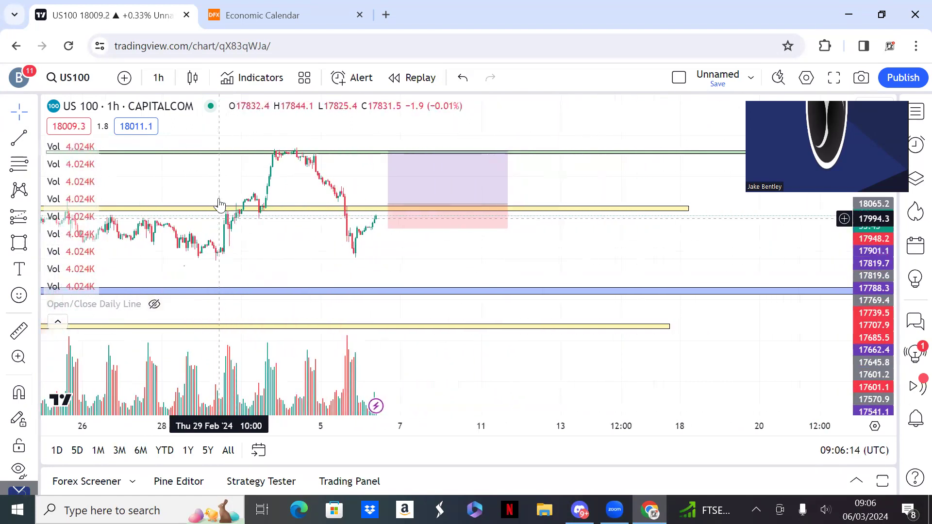
pyautogui.moveTo(240, 179); pyautogui.dragTo(260, 197)
pyautogui.scroll(1, 260, 197)
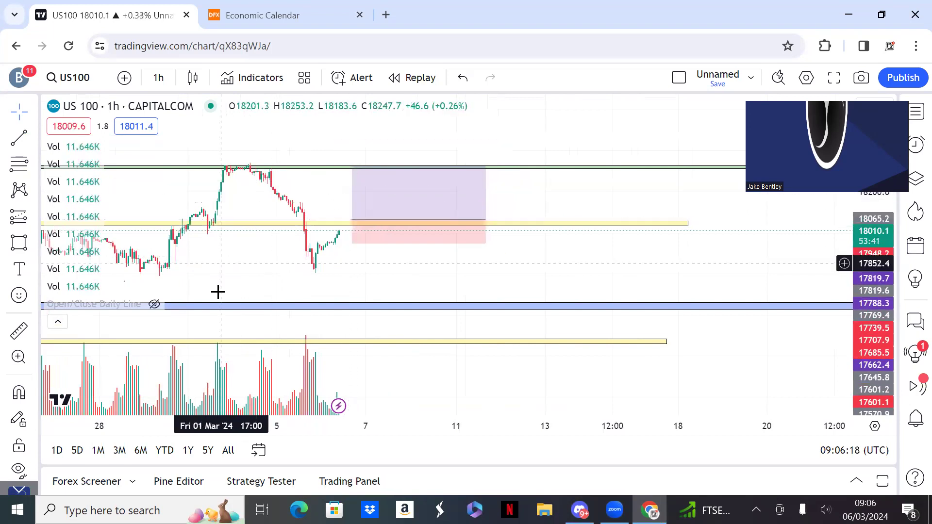
pyautogui.moveTo(156, 311)
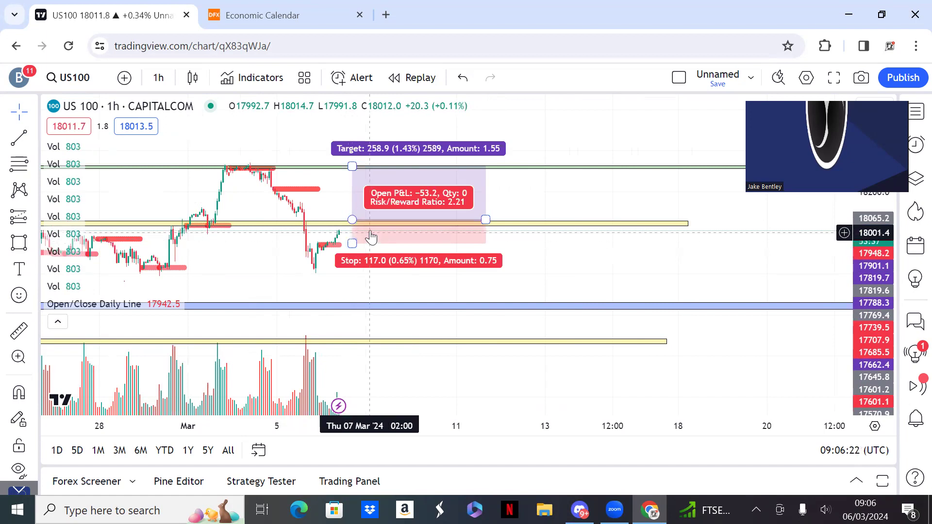
pyautogui.moveTo(112, 307)
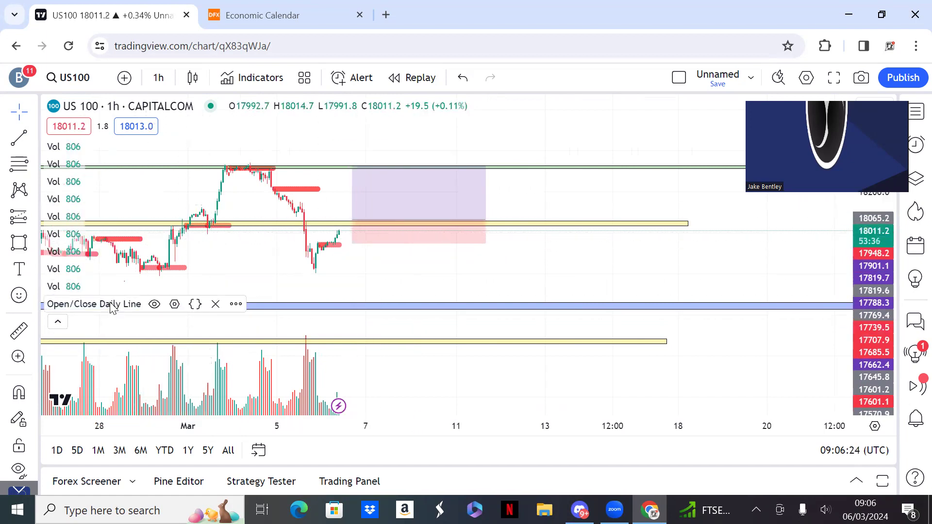
pyautogui.click(156, 305)
pyautogui.moveTo(241, 202); pyautogui.dragTo(315, 217)
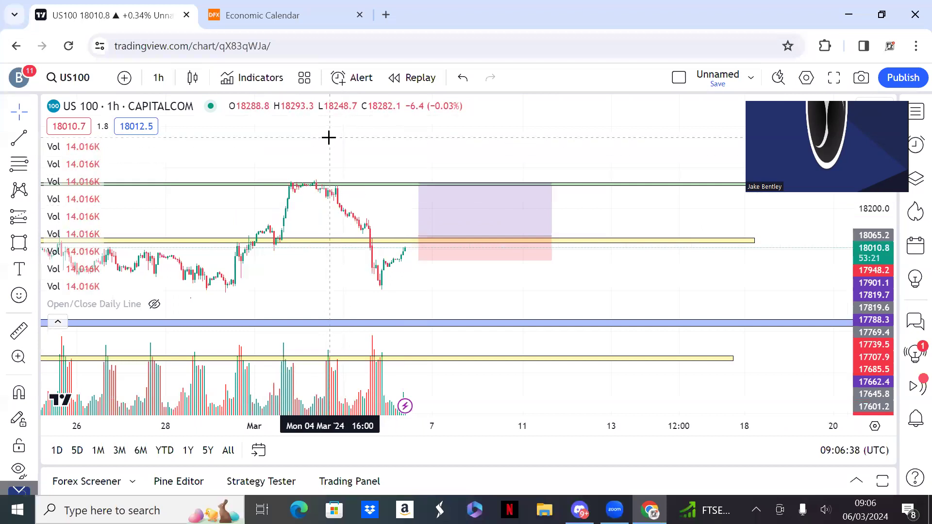
pyautogui.moveTo(329, 137); pyautogui.dragTo(306, 157)
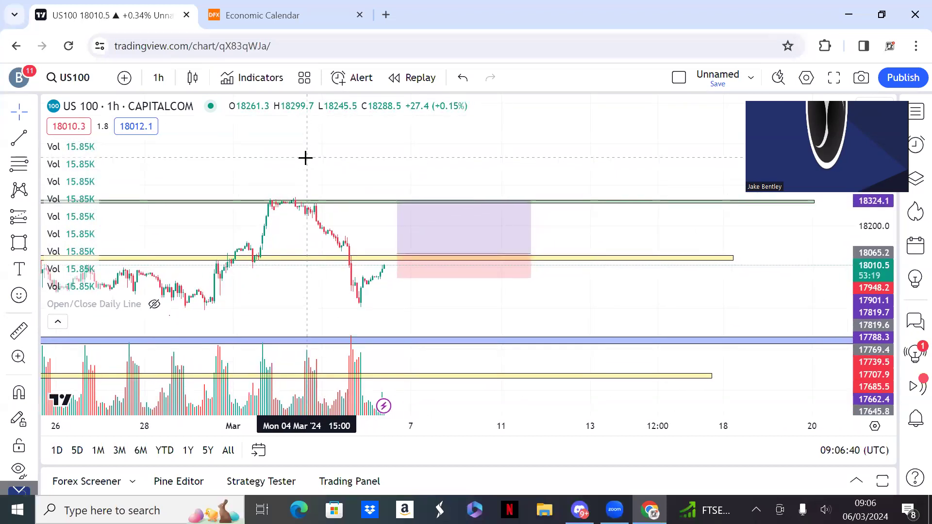
# - Load the EIGHTCAP US30 chart, delete its old long position, and switch to the 1d interval
pyautogui.write('US30')
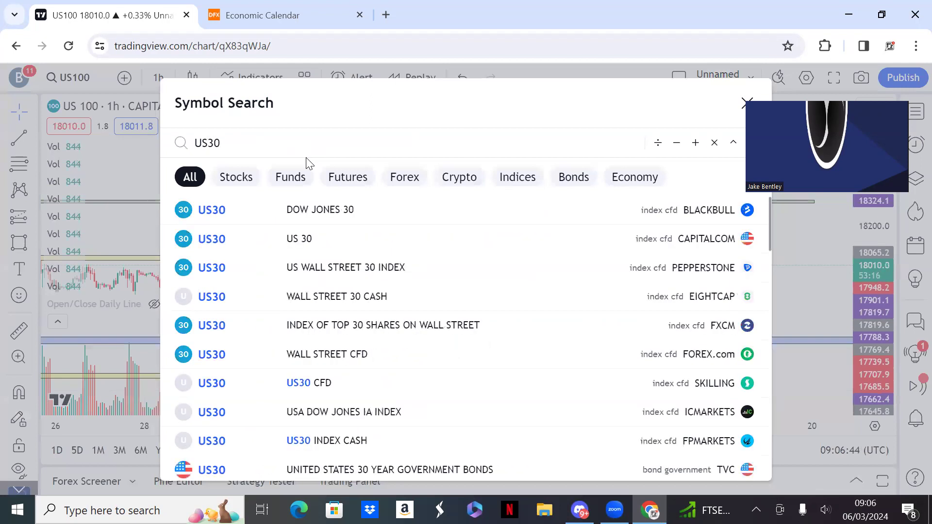
pyautogui.click(350, 306)
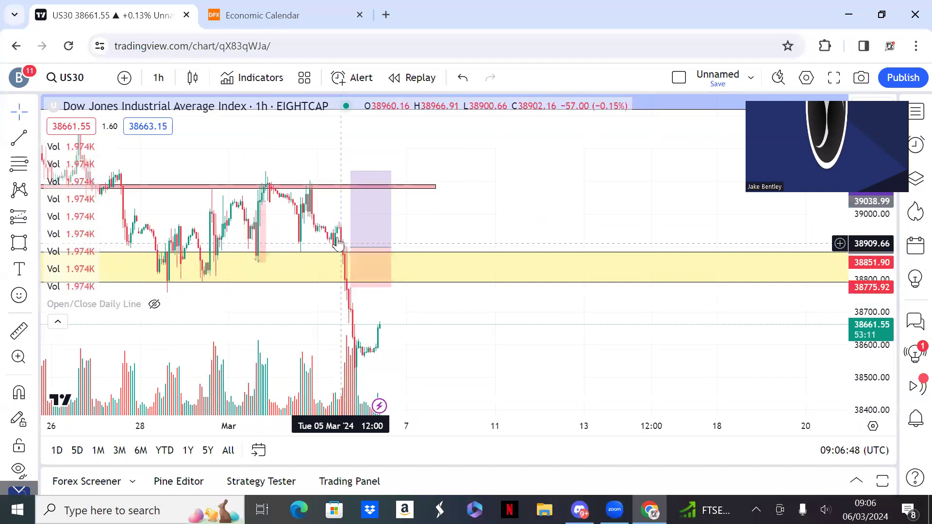
pyautogui.moveTo(325, 214); pyautogui.dragTo(357, 186)
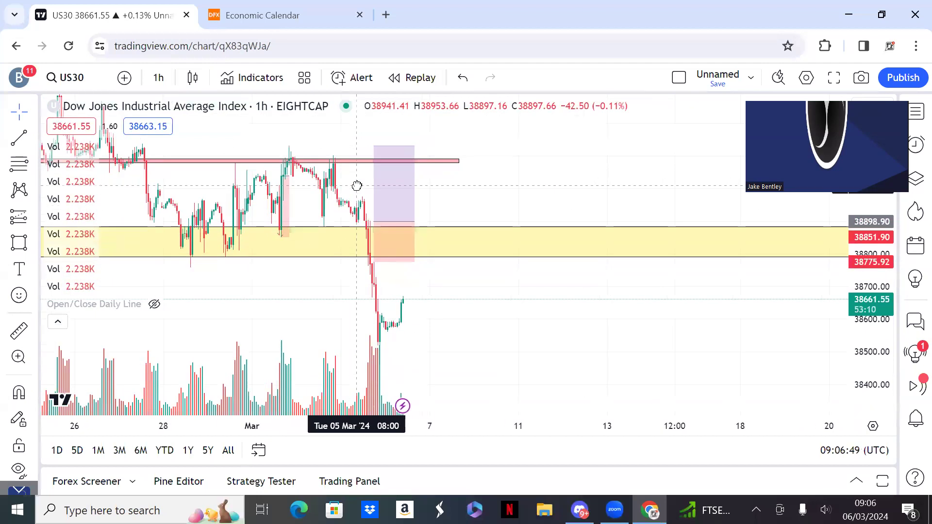
pyautogui.click(383, 197)
pyautogui.press('Delete')
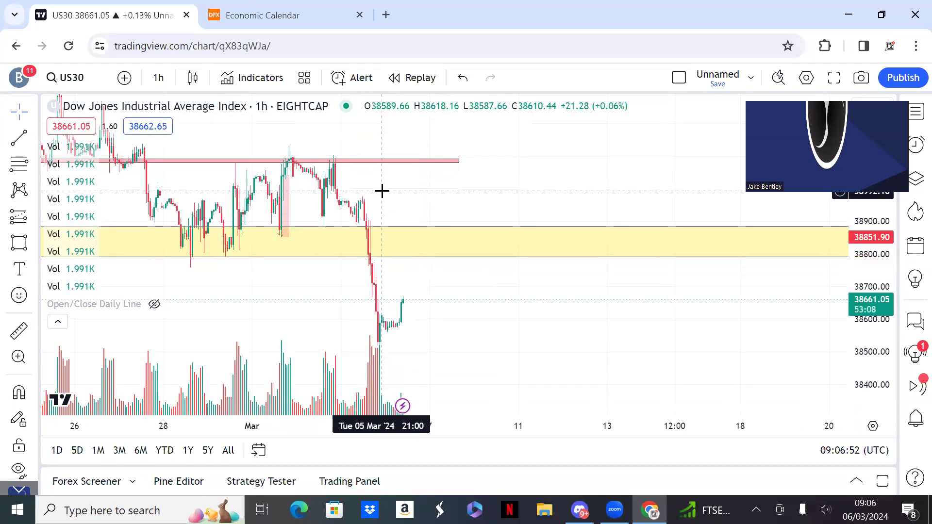
pyautogui.write('1d')
pyautogui.press('Return')
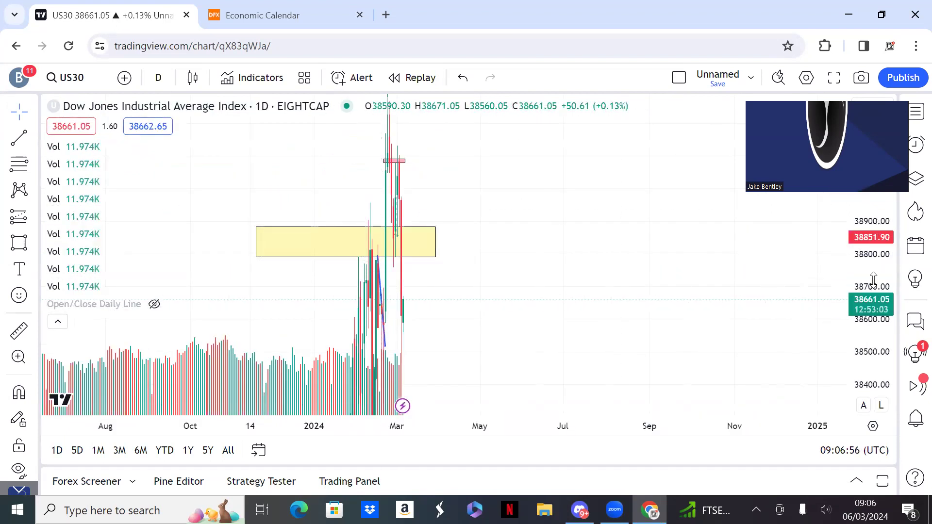
# - Zoom into recent daily US30 candles and delete the short blue trend line
pyautogui.hscroll(-5, 593, 324)
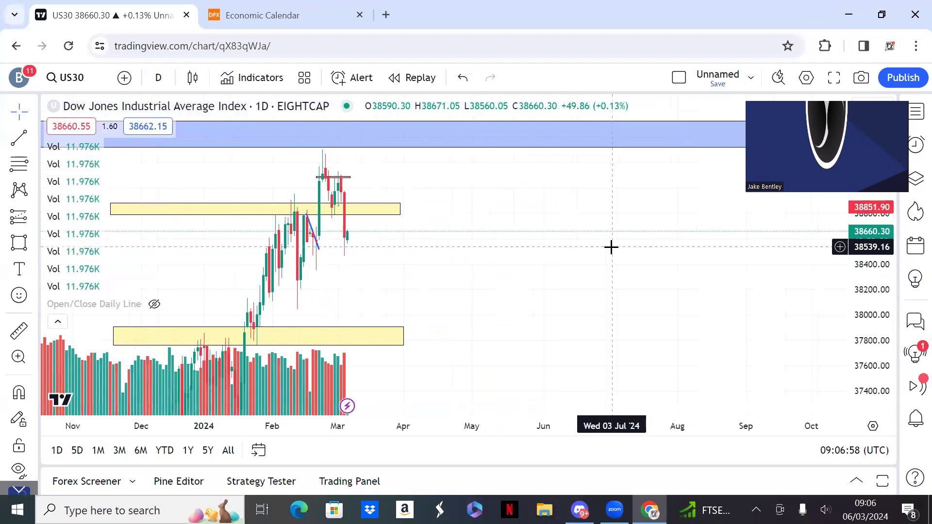
pyautogui.moveTo(468, 223); pyautogui.dragTo(544, 221)
pyautogui.scroll(3, 426, 291)
pyautogui.moveTo(427, 291); pyautogui.dragTo(483, 251)
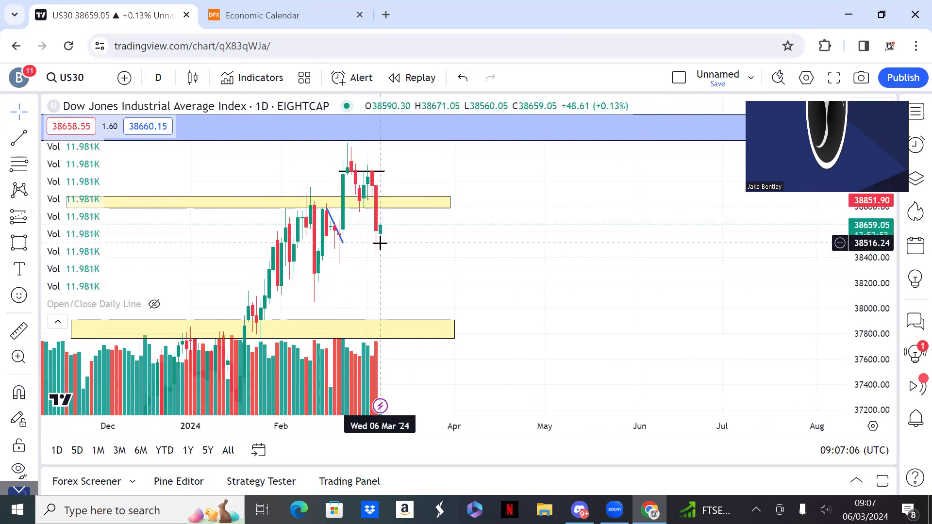
pyautogui.click(331, 222)
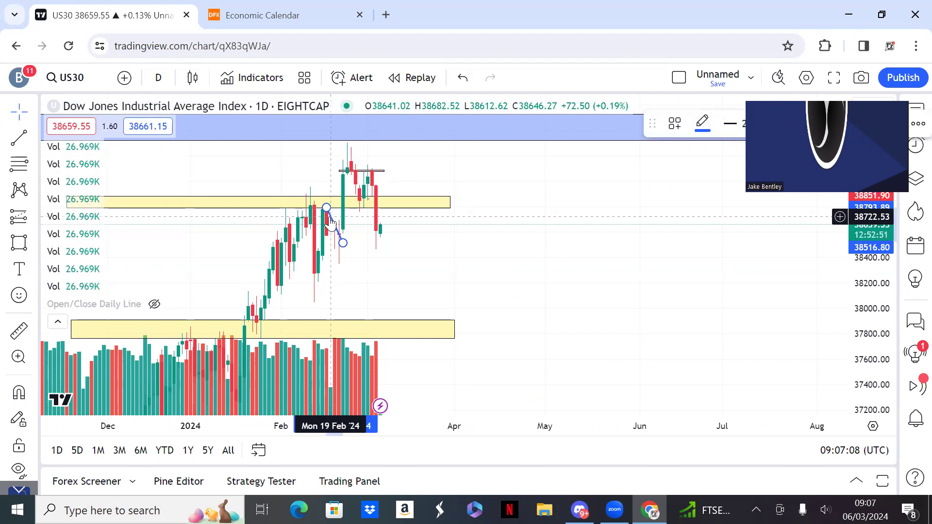
pyautogui.press('Delete')
# - Draw a rising trend line from the 18 Jan low to early March, then switch to 1h
pyautogui.moveTo(413, 233); pyautogui.dragTo(505, 204)
pyautogui.scroll(3, 394, 256)
pyautogui.moveTo(394, 256); pyautogui.dragTo(568, 211)
pyautogui.moveTo(880, 235); pyautogui.dragTo(729, 290)
pyautogui.scroll(-5, 537, 244)
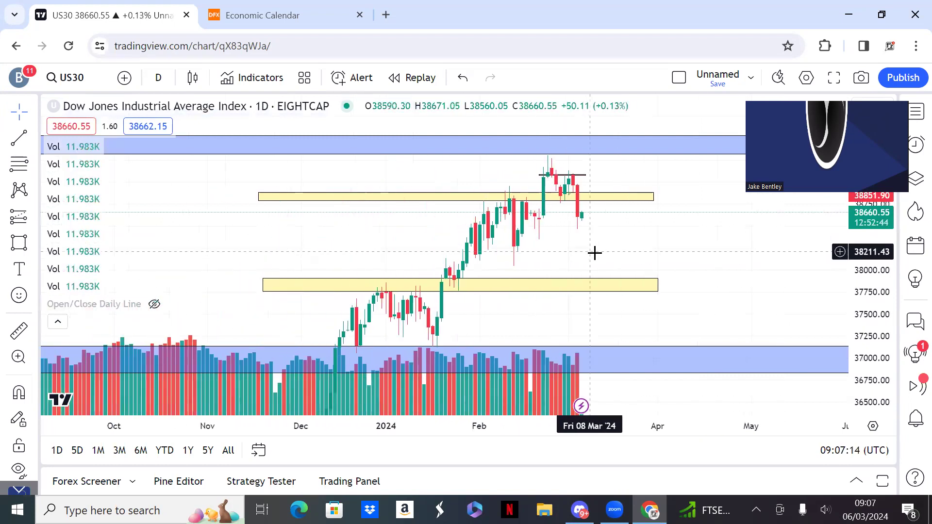
pyautogui.moveTo(596, 252); pyautogui.dragTo(680, 210)
pyautogui.moveTo(645, 177); pyautogui.dragTo(698, 166)
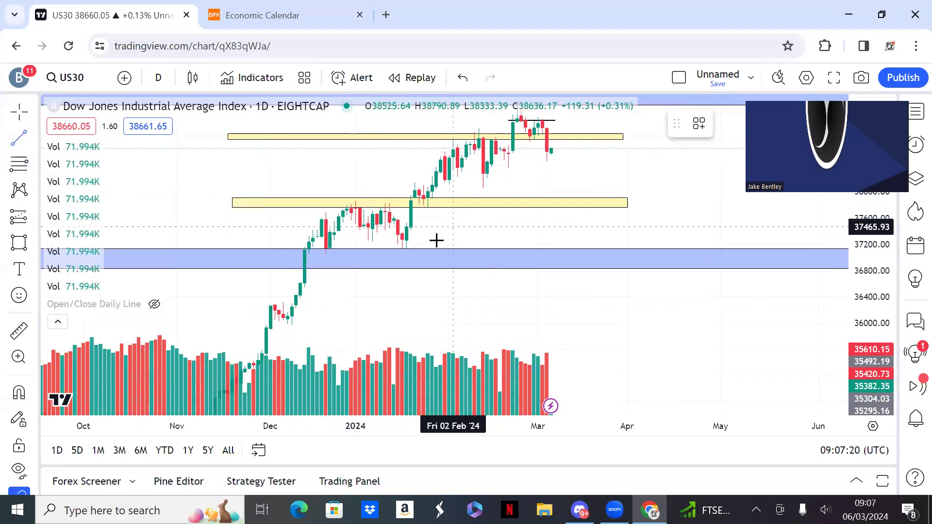
pyautogui.click(405, 252)
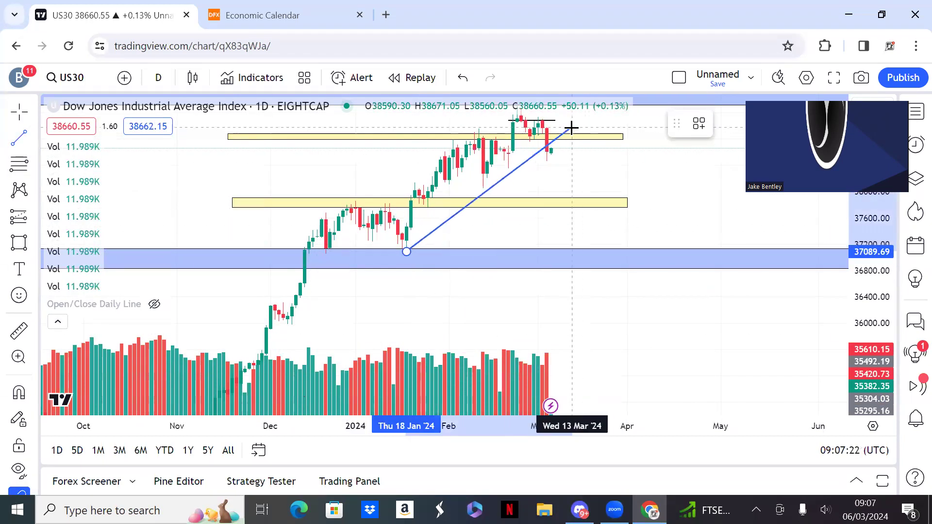
pyautogui.click(572, 128)
pyautogui.moveTo(542, 163); pyautogui.dragTo(485, 250)
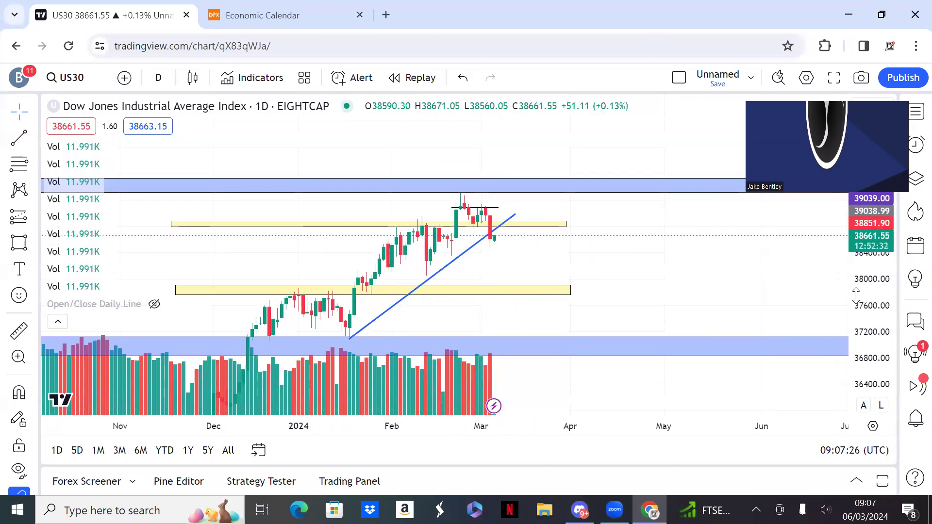
pyautogui.moveTo(627, 263); pyautogui.dragTo(555, 290)
pyautogui.write('1h')
pyautogui.press('Return')
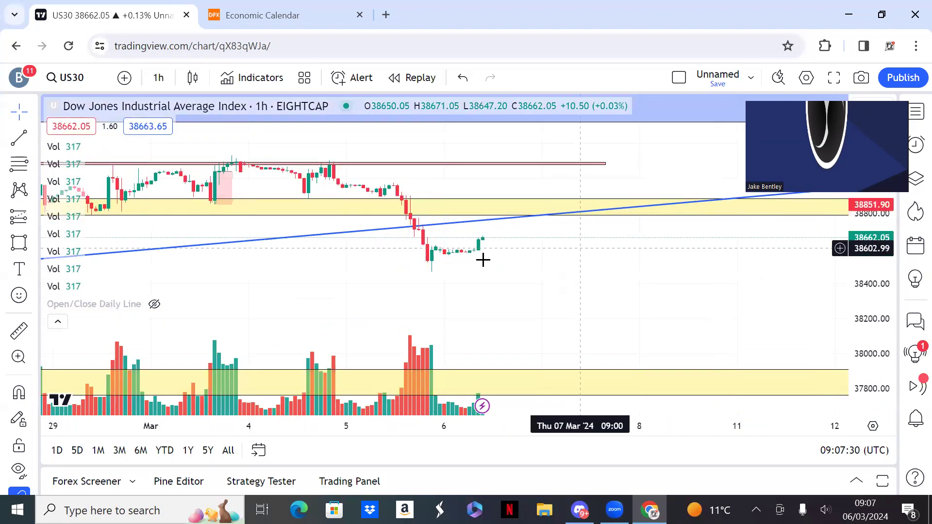
# - Place a short position entering at 38735.96, targeting 38461.70 at 2.06 risk/reward
pyautogui.scroll(-5, 481, 260)
pyautogui.scroll(-5, 480, 259)
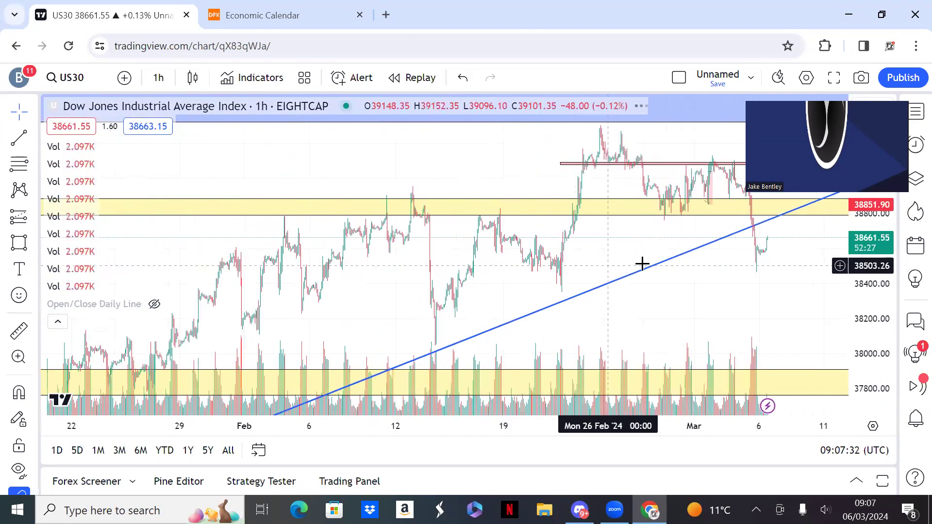
pyautogui.moveTo(606, 241); pyautogui.dragTo(424, 245)
pyautogui.scroll(5, 390, 244)
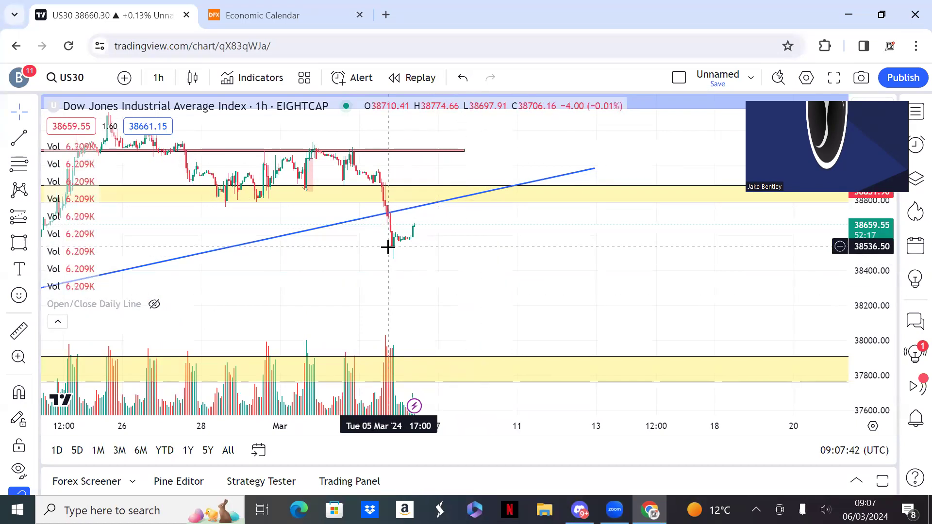
pyautogui.click(36, 217)
pyautogui.click(73, 130)
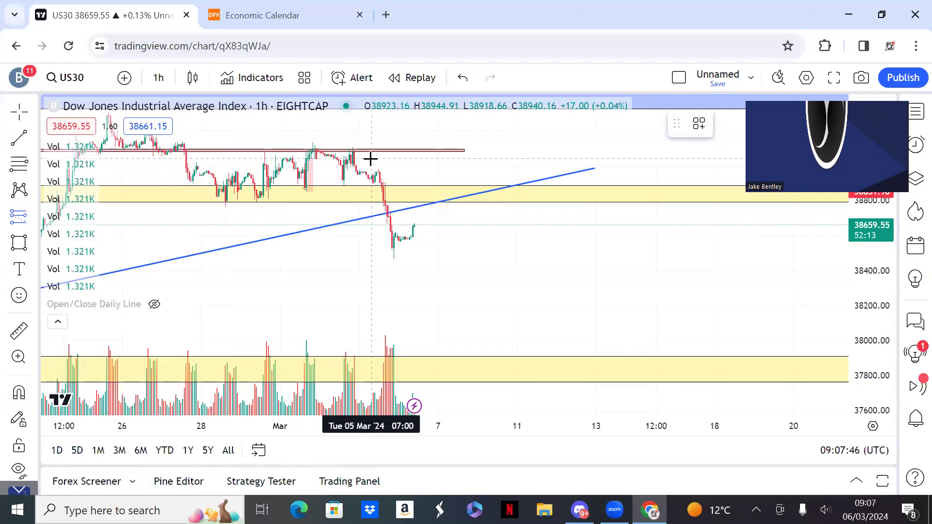
pyautogui.click(433, 213)
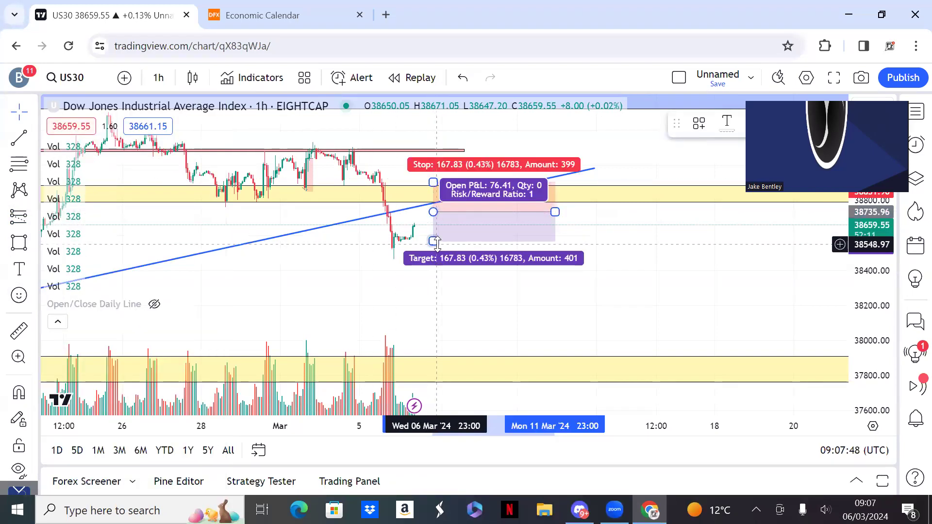
pyautogui.moveTo(437, 243); pyautogui.dragTo(435, 259)
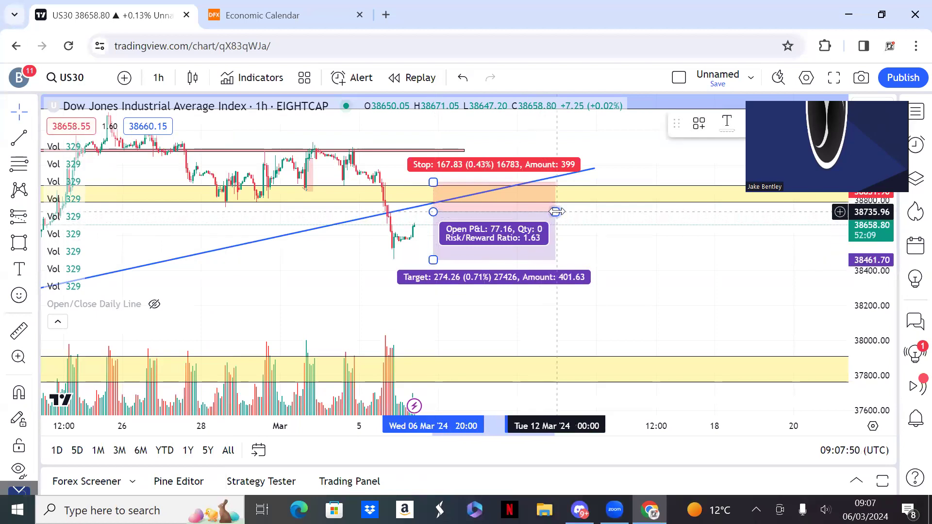
pyautogui.moveTo(557, 212); pyautogui.dragTo(483, 212)
pyautogui.moveTo(433, 183); pyautogui.dragTo(466, 189)
pyautogui.click(539, 147)
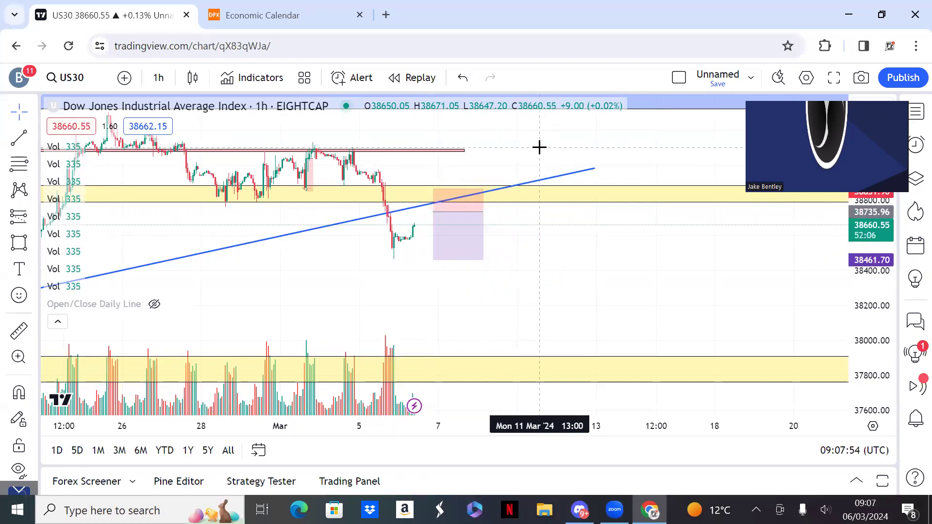
pyautogui.rightClick(416, 158)
pyautogui.click(439, 265)
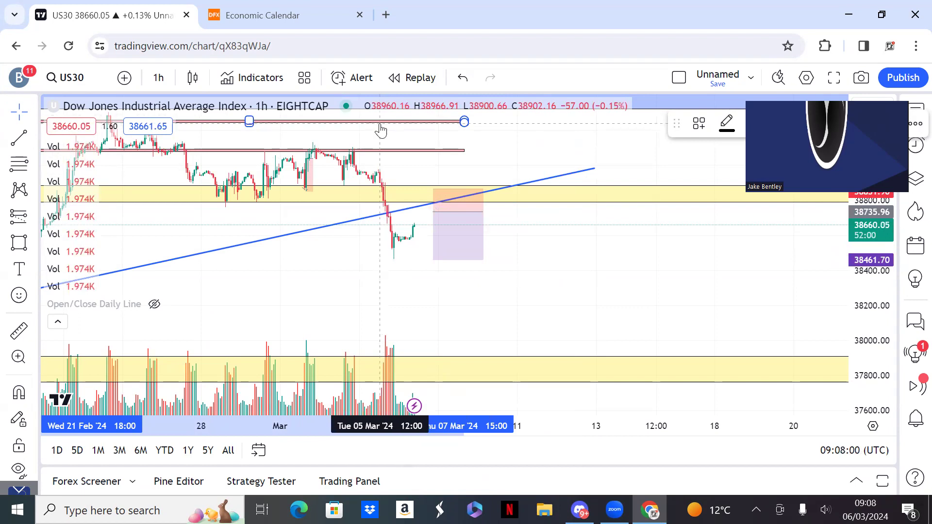
pyautogui.moveTo(381, 130)
pyautogui.mouseDown()
pyautogui.moveTo(427, 229)
pyautogui.moveTo(424, 305)
pyautogui.moveTo(427, 262)
pyautogui.mouseUp()
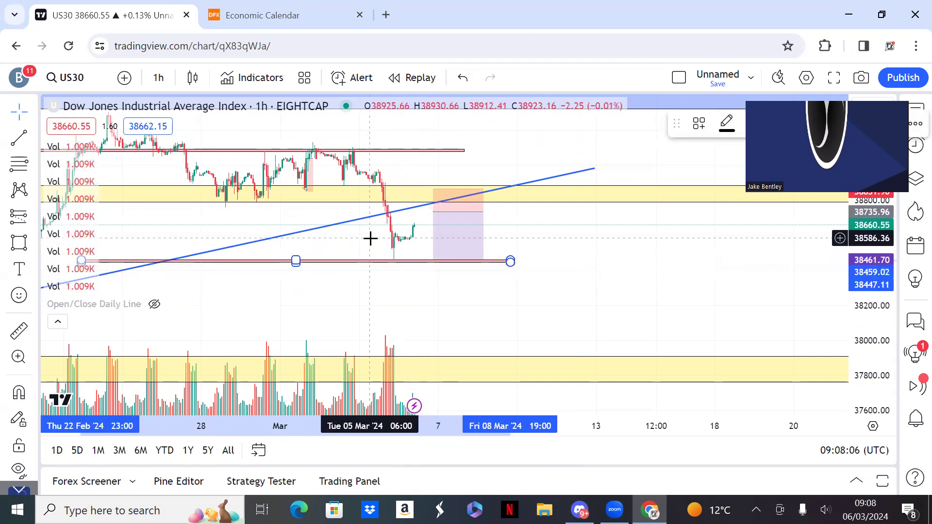
pyautogui.scroll(-3, 371, 238)
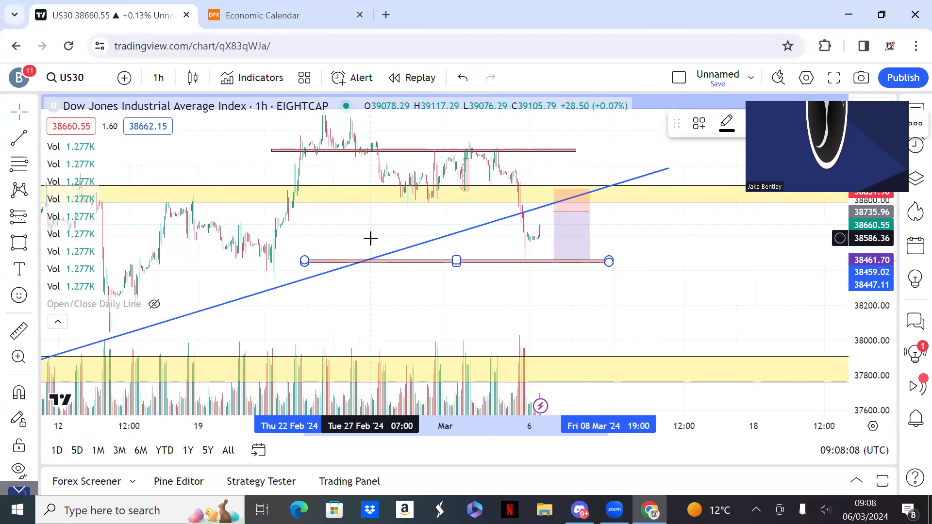
pyautogui.scroll(5, 371, 238)
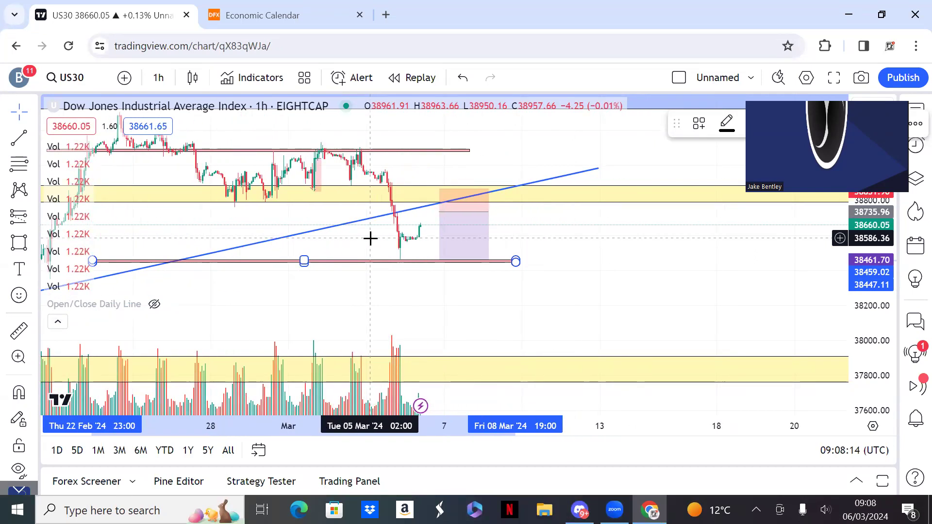
# - Load the OANDA XAUUSD chart and delete its old position box
pyautogui.write('XAU')
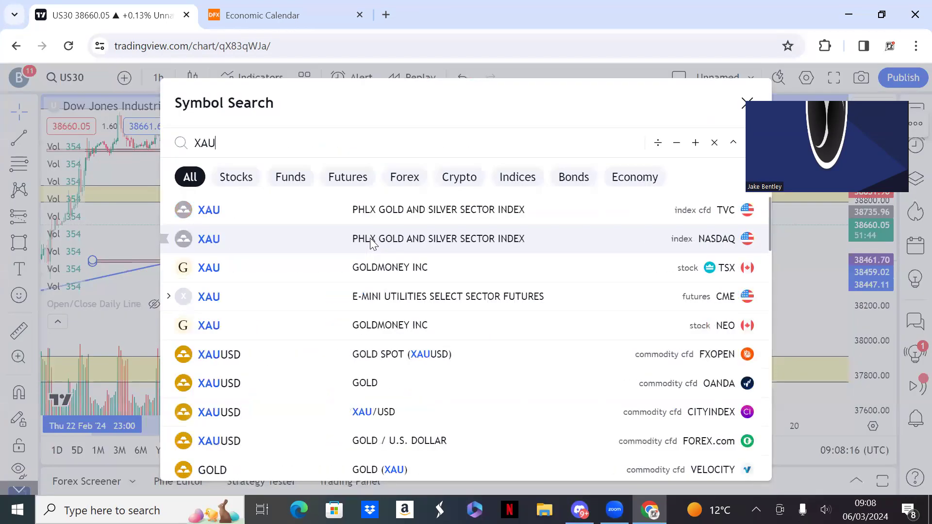
pyautogui.click(411, 393)
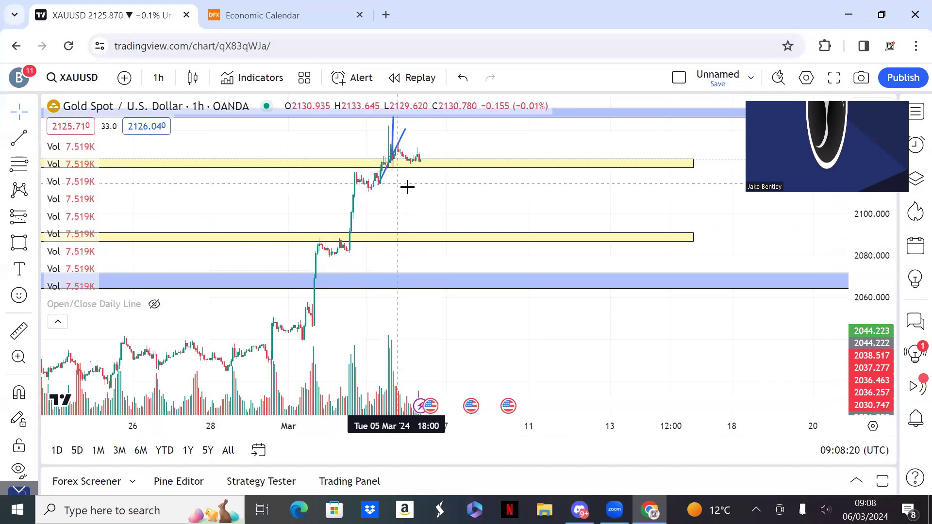
pyautogui.moveTo(418, 190); pyautogui.dragTo(404, 238)
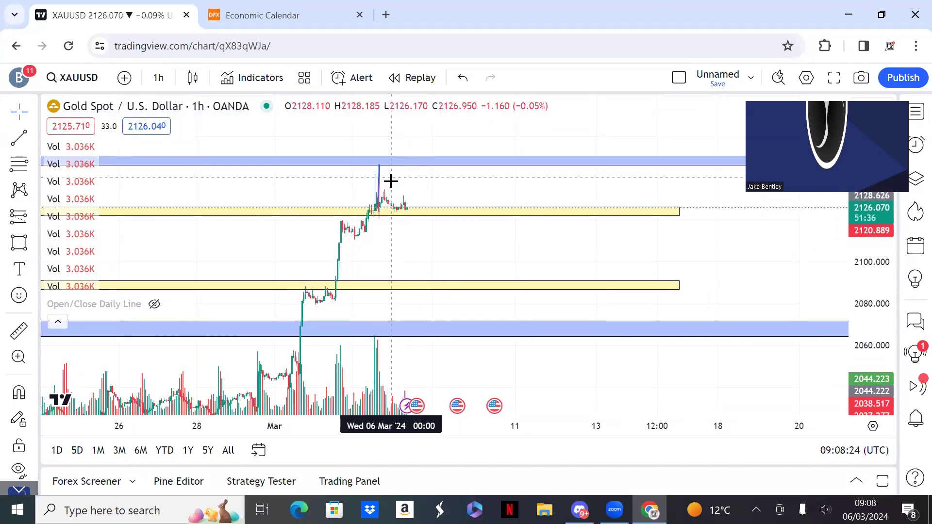
pyautogui.click(380, 185)
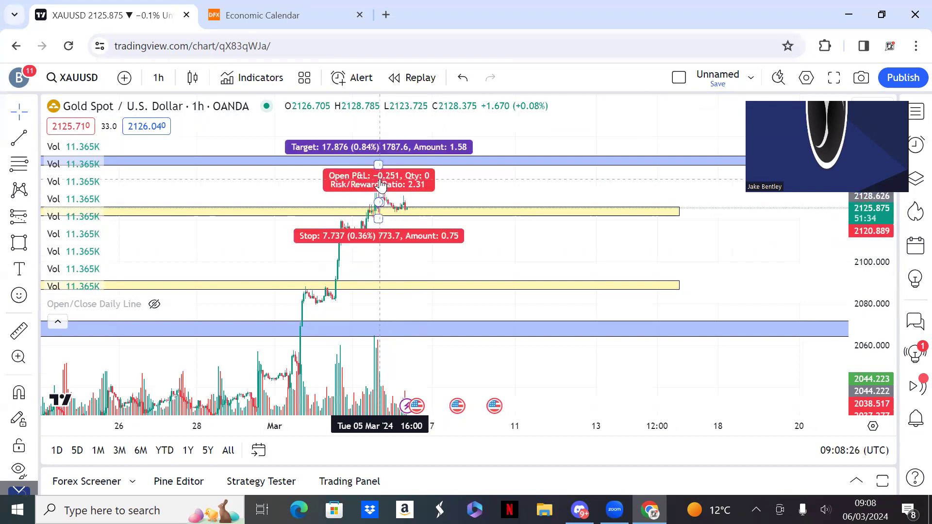
pyautogui.press('Delete')
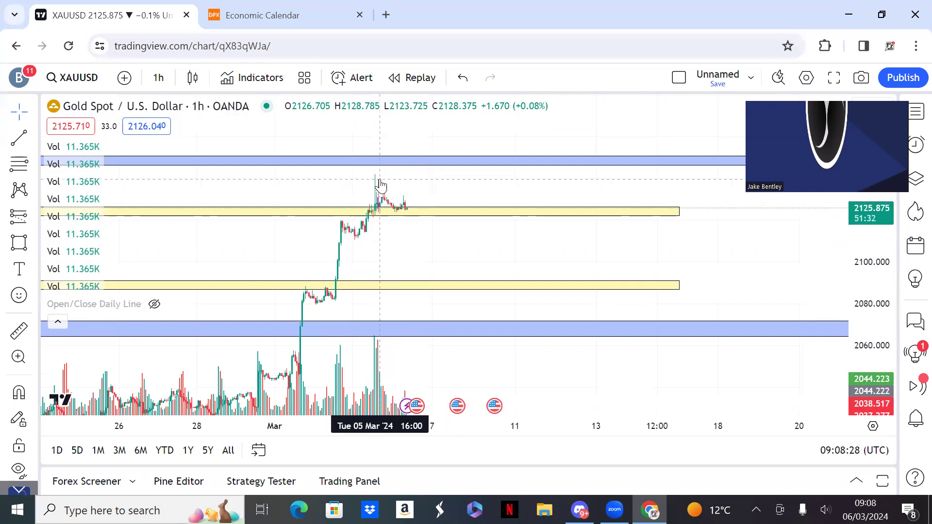
# - Pan and stretch the price scale to enlarge the latest gold candles
pyautogui.moveTo(380, 185); pyautogui.dragTo(316, 200)
pyautogui.moveTo(218, 233); pyautogui.dragTo(484, 233)
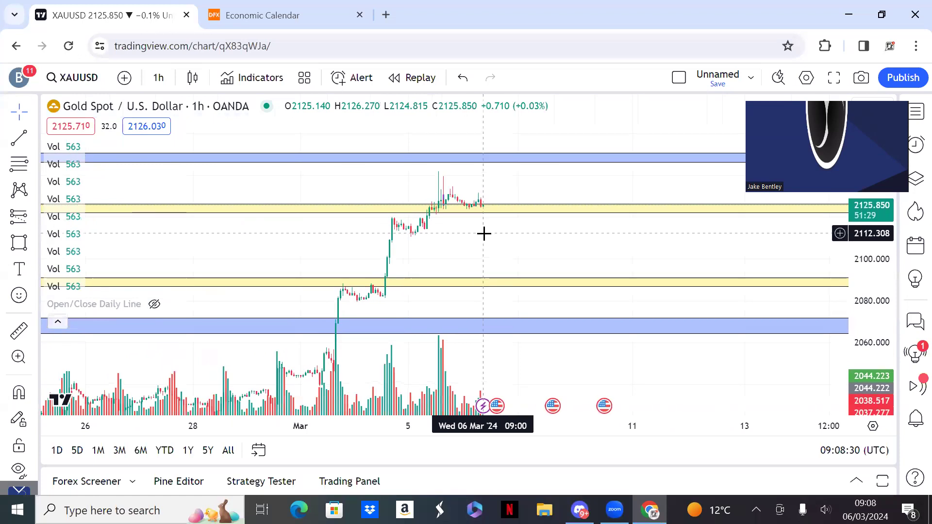
pyautogui.moveTo(869, 373); pyautogui.dragTo(869, 301)
pyautogui.moveTo(563, 246); pyautogui.dragTo(508, 316)
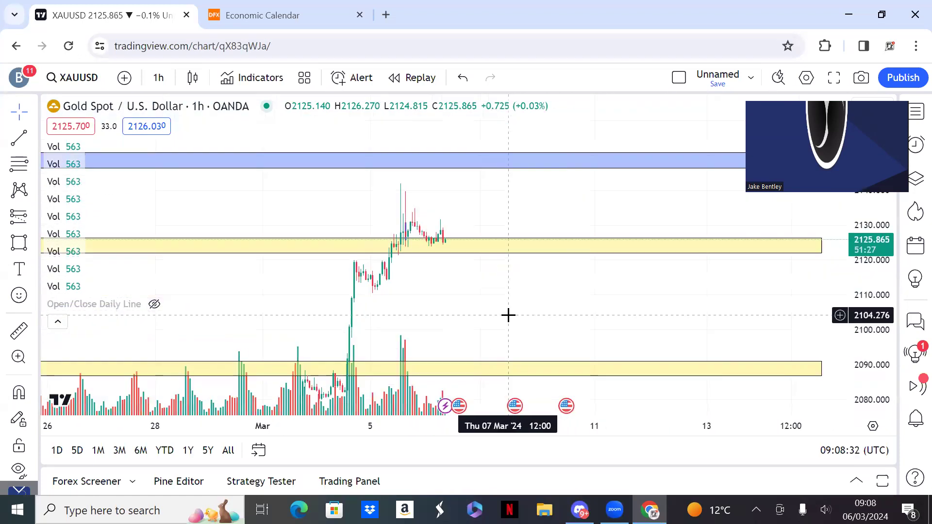
pyautogui.scroll(3, 508, 315)
pyautogui.moveTo(298, 306); pyautogui.dragTo(290, 345)
# - Place a gold long position near 2129.32, stop 2120.763, target the upper blue zone at 2.1 R/R
pyautogui.click(33, 216)
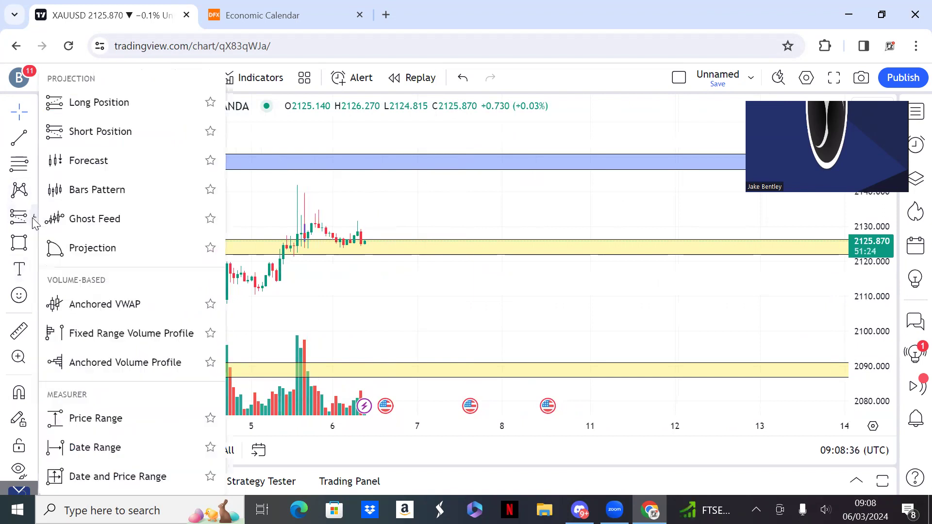
pyautogui.click(83, 102)
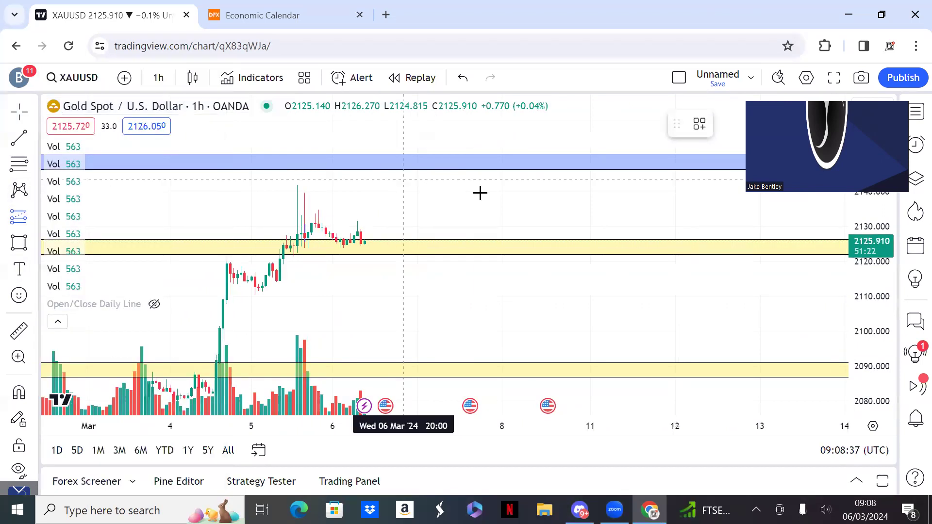
pyautogui.click(366, 227)
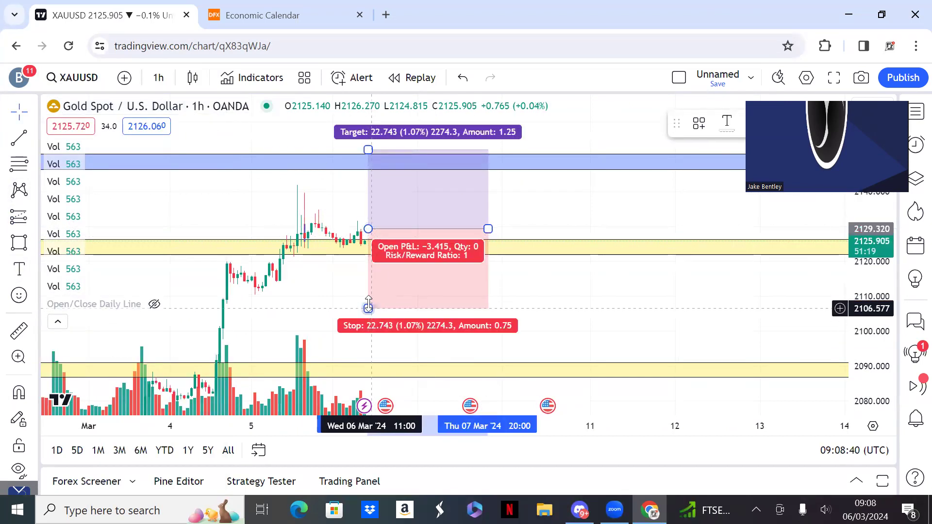
pyautogui.moveTo(368, 302); pyautogui.dragTo(368, 259)
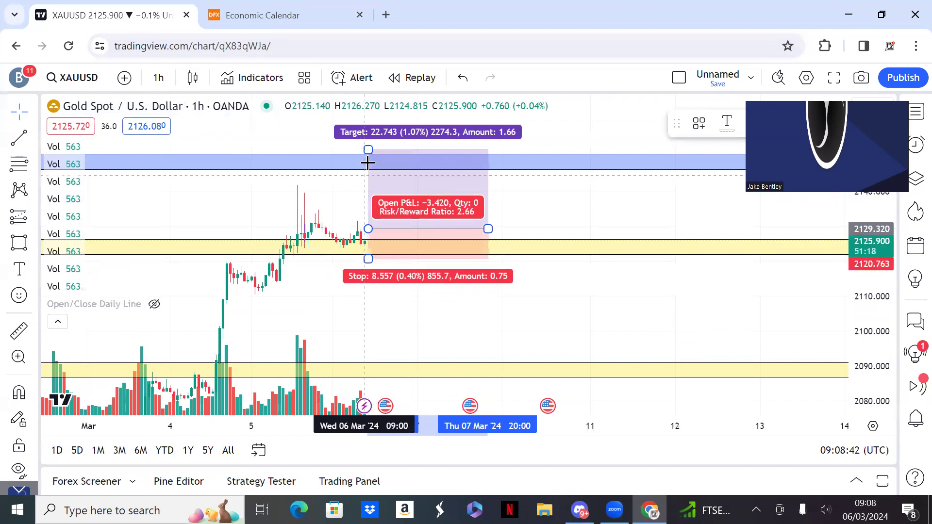
pyautogui.moveTo(368, 150); pyautogui.dragTo(368, 166)
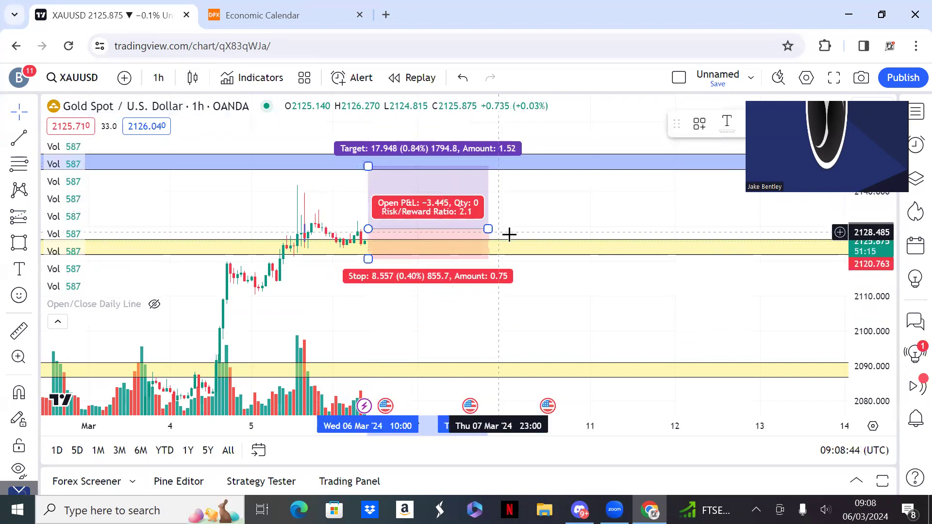
pyautogui.moveTo(485, 230); pyautogui.dragTo(414, 229)
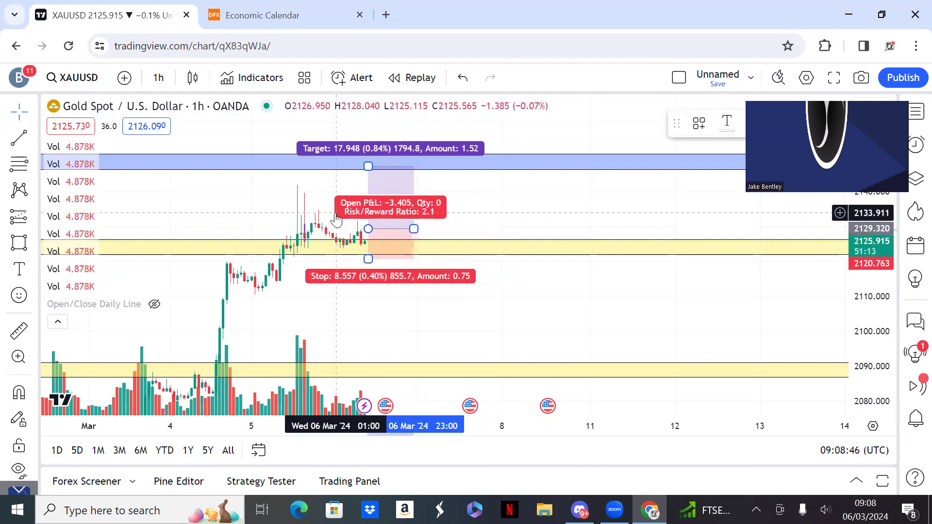
# - In a new tab, go to fxblue.com/market-data/currency-strength via the 'fx' suggestion
pyautogui.click(326, 198)
pyautogui.moveTo(302, 204); pyautogui.dragTo(334, 202)
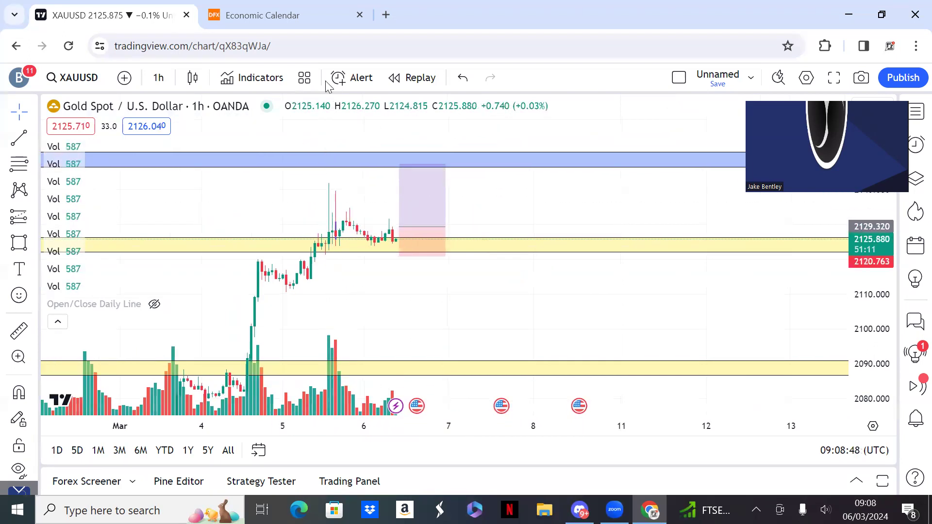
pyautogui.click(385, 15)
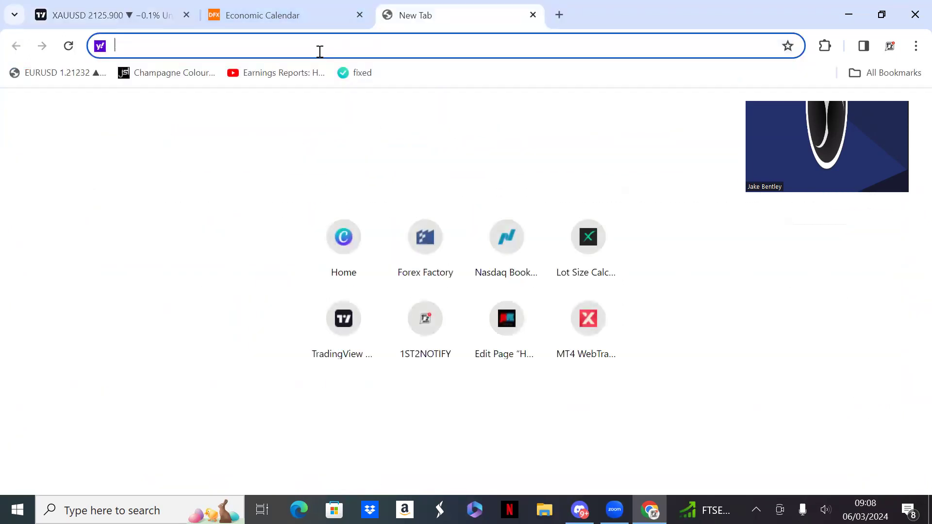
pyautogui.write('dfx ')
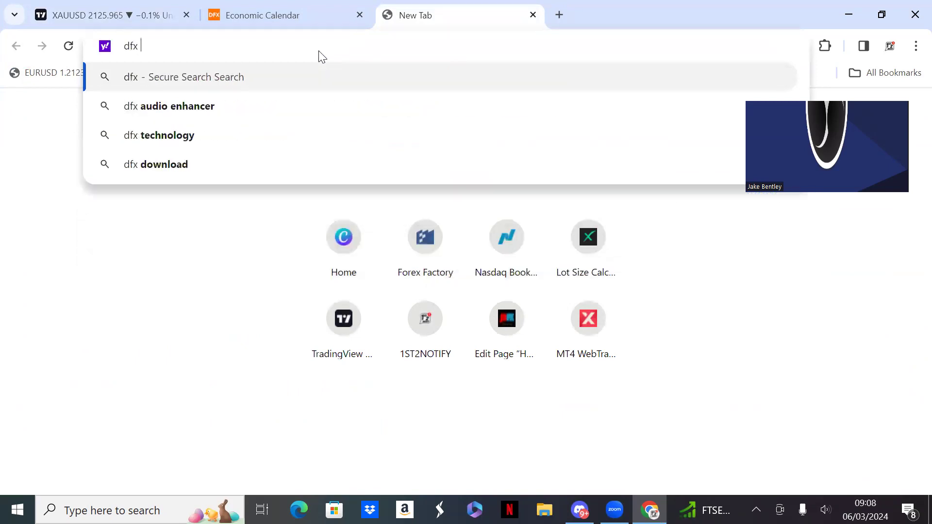
pyautogui.write('blue')
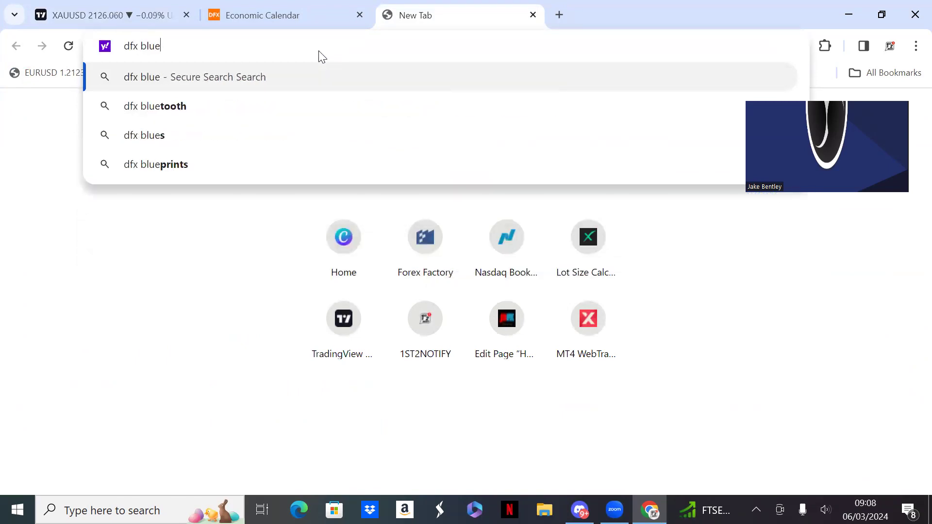
pyautogui.press('BackSpace')
pyautogui.press('BackSpace')
pyautogui.press('BackSpace')
pyautogui.press('BackSpace')
pyautogui.press('BackSpace')
pyautogui.press('BackSpace')
pyautogui.press('BackSpace')
pyautogui.write('fx')
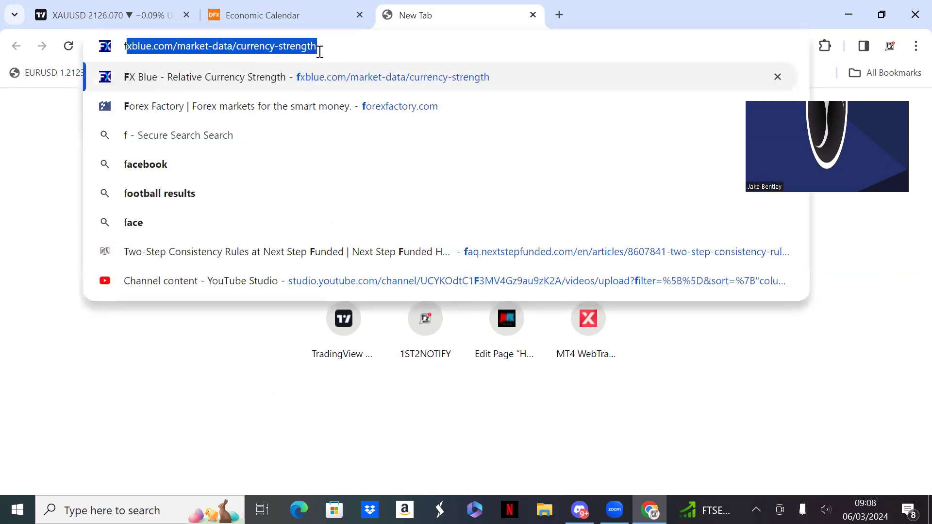
pyautogui.click(287, 80)
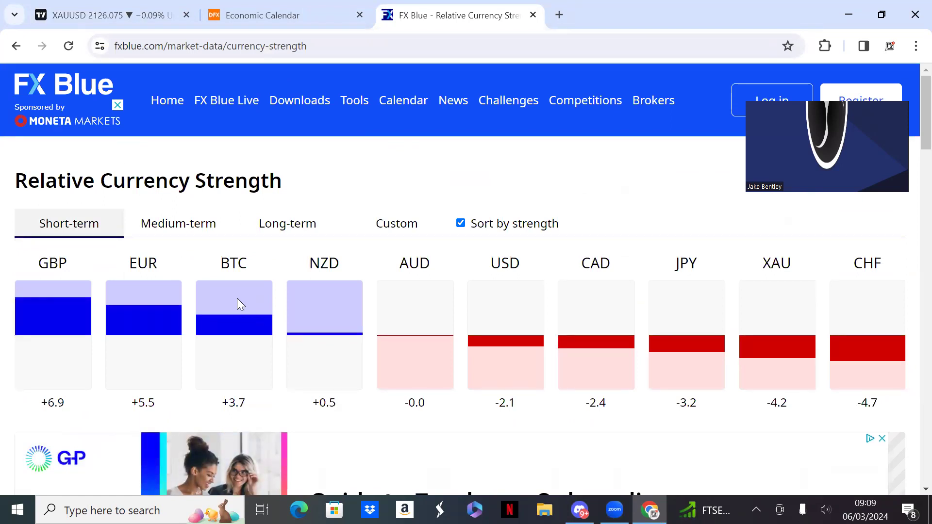
# - Compare FX Blue's medium- and long-term strength rankings (BTC strongest, CAD weakest), then return to gold
pyautogui.click(197, 224)
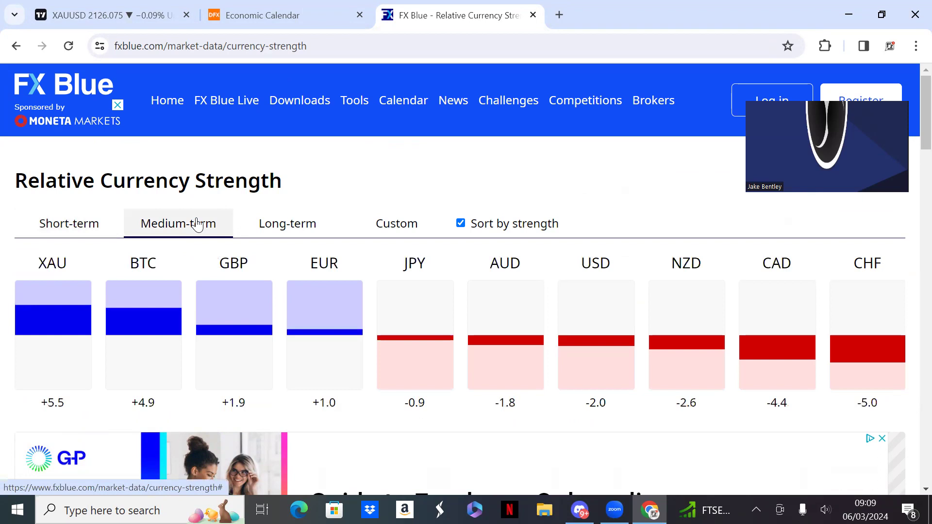
pyautogui.click(291, 235)
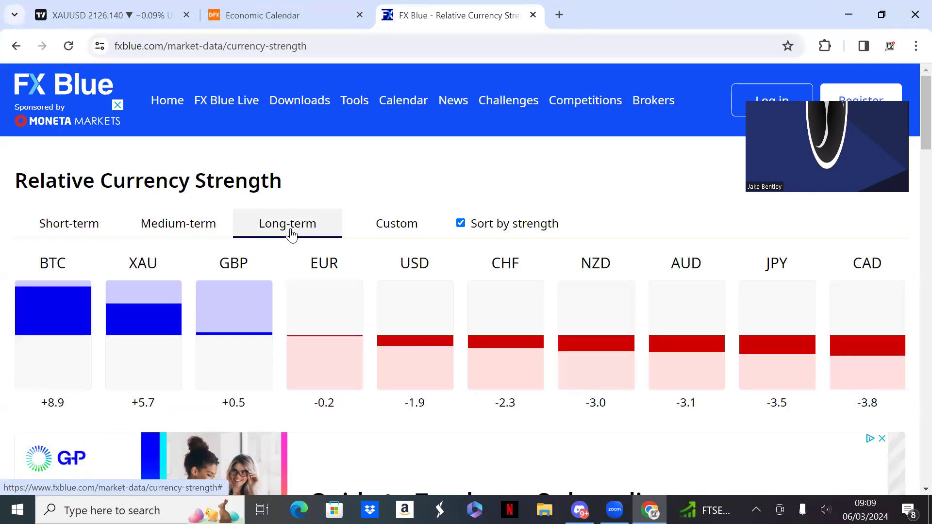
pyautogui.click(96, 20)
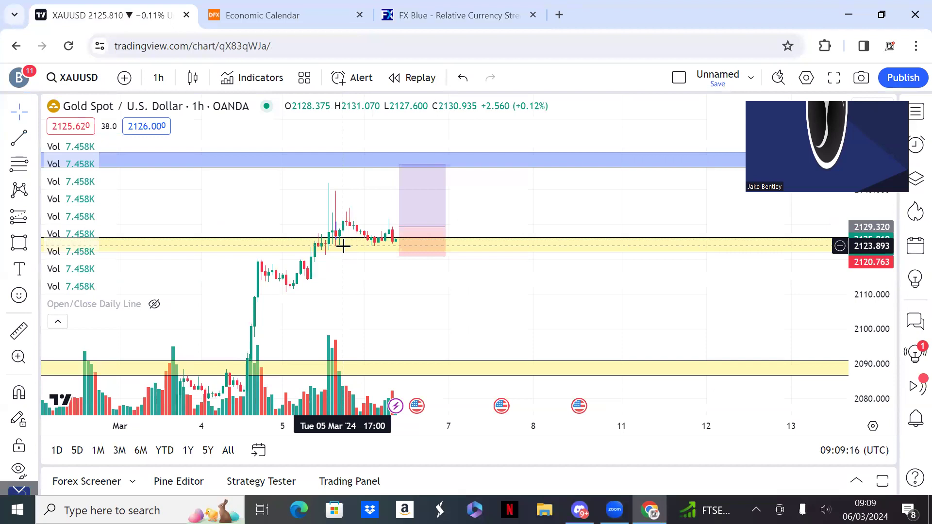
# - Switch from the gold chart to OANDA's hourly GBPJPY chart
pyautogui.moveTo(299, 189); pyautogui.dragTo(277, 228)
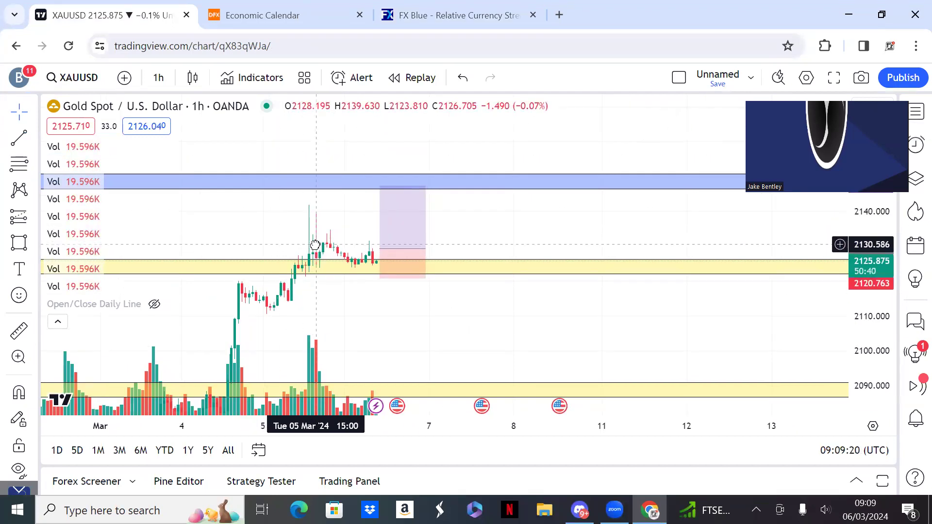
pyautogui.scroll(2, 260, 213)
pyautogui.moveTo(292, 215); pyautogui.dragTo(330, 216)
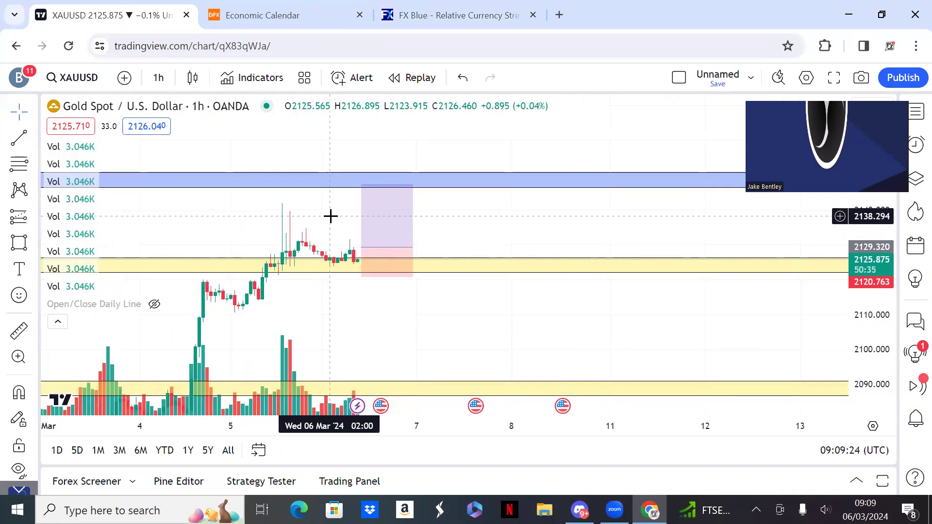
pyautogui.write('GBPJPY')
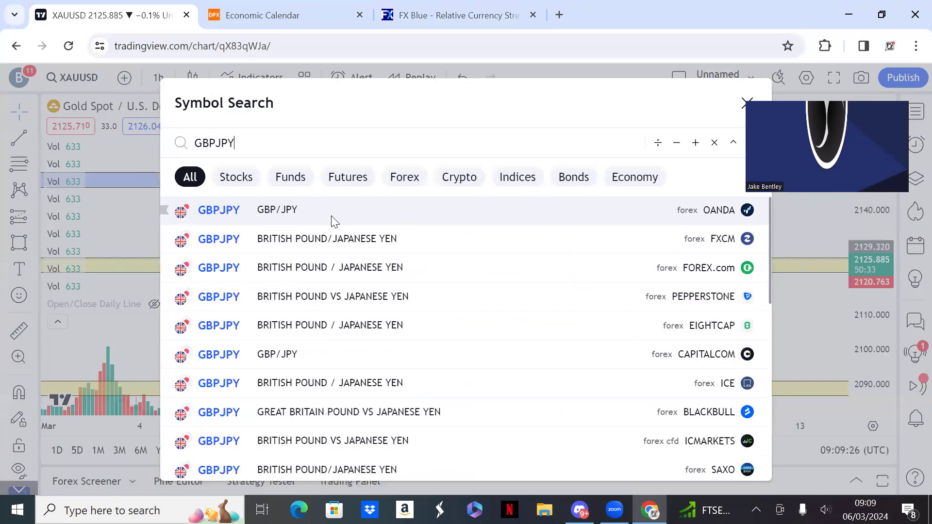
pyautogui.click(333, 221)
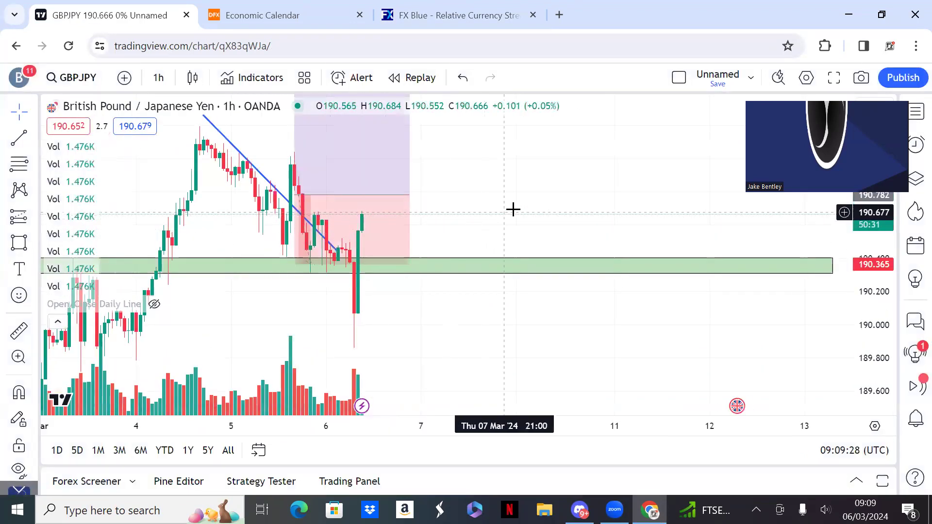
# - Delete the old long position box and the blue trend line from the GBPJPY chart
pyautogui.moveTo(522, 206); pyautogui.dragTo(810, 339)
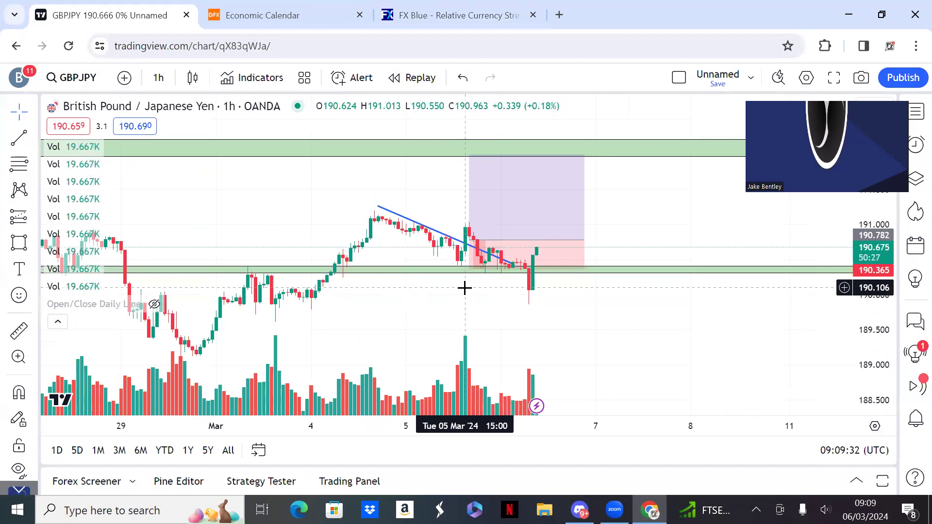
pyautogui.click(465, 269)
pyautogui.moveTo(469, 240); pyautogui.dragTo(466, 229)
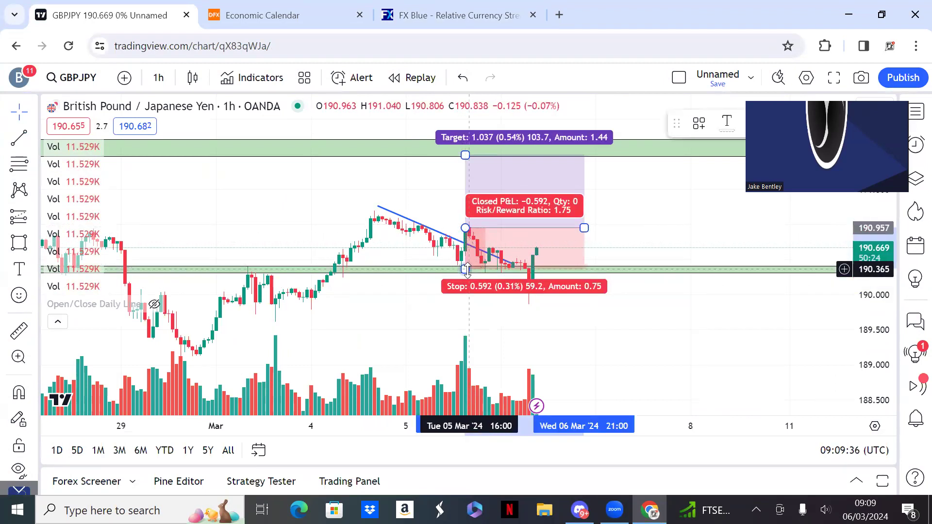
pyautogui.moveTo(467, 271); pyautogui.dragTo(466, 278)
pyautogui.press('Delete')
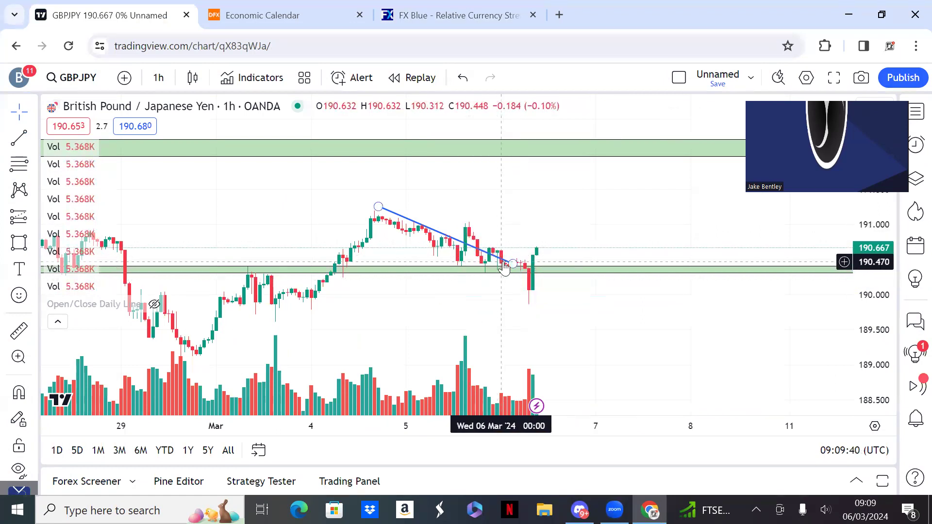
pyautogui.click(504, 266)
pyautogui.press('Delete')
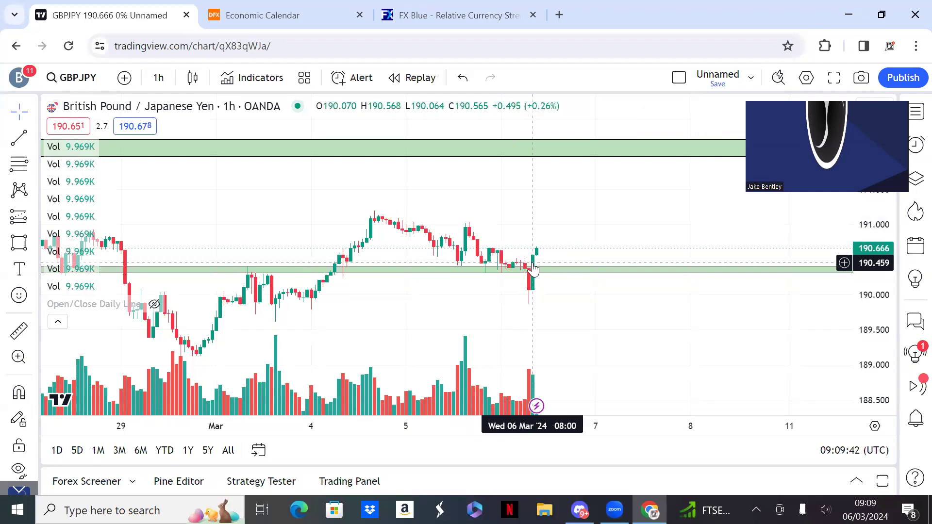
# - Draw a blue projection line from the last candle to the lower zone, then up to the upper zone
pyautogui.moveTo(499, 251); pyautogui.dragTo(410, 234)
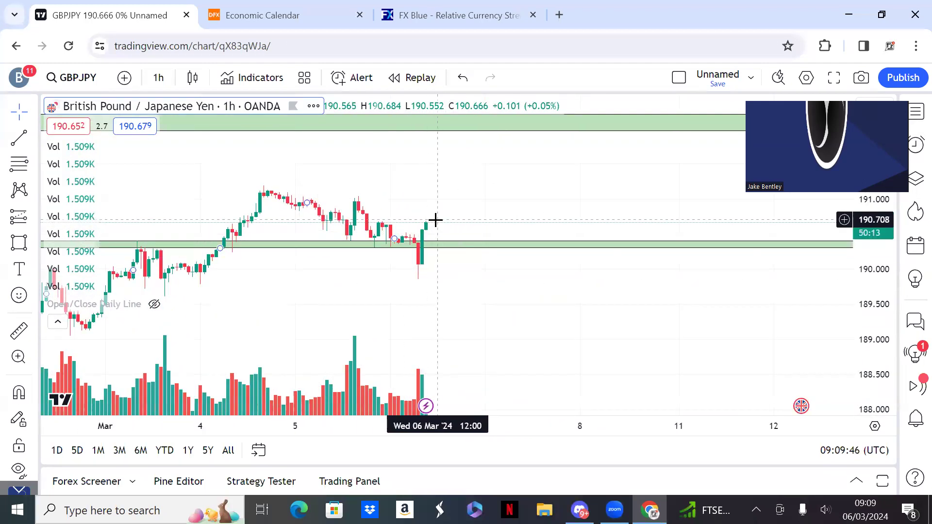
pyautogui.click(19, 145)
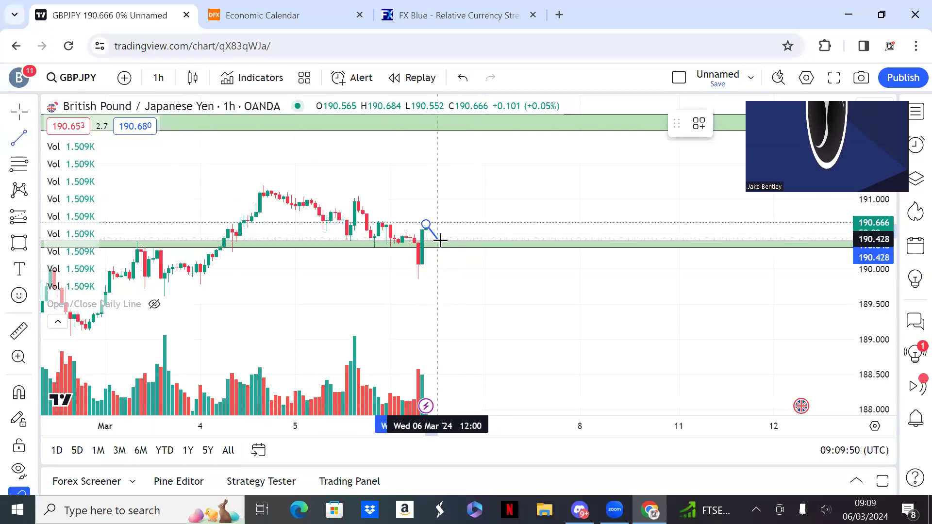
pyautogui.click(440, 240)
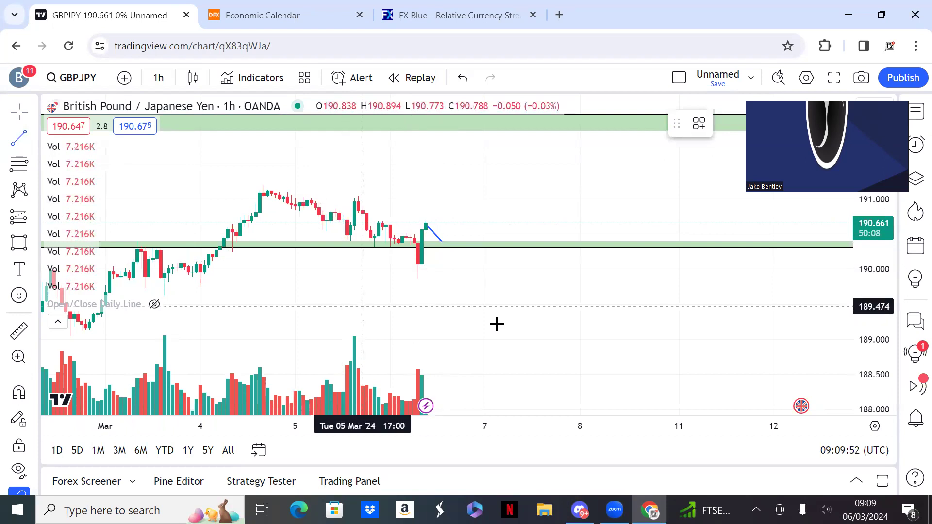
pyautogui.click(442, 244)
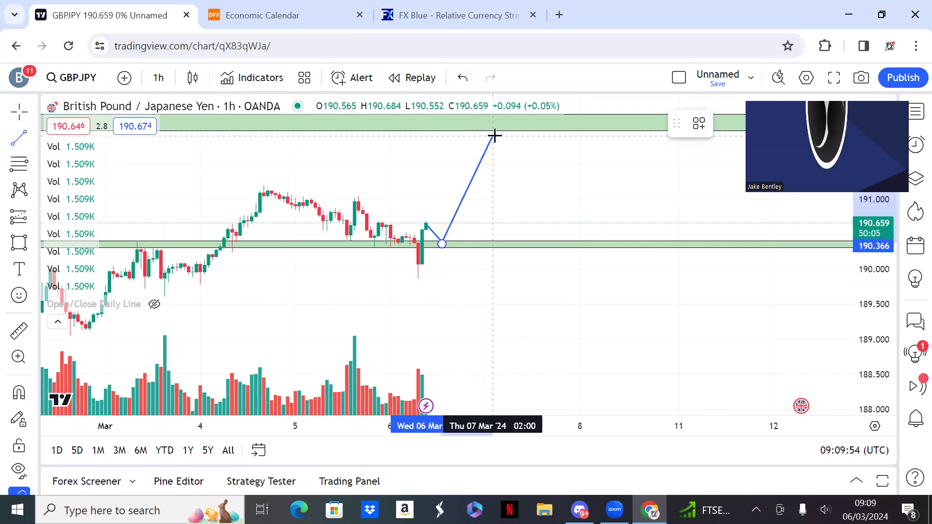
pyautogui.click(497, 131)
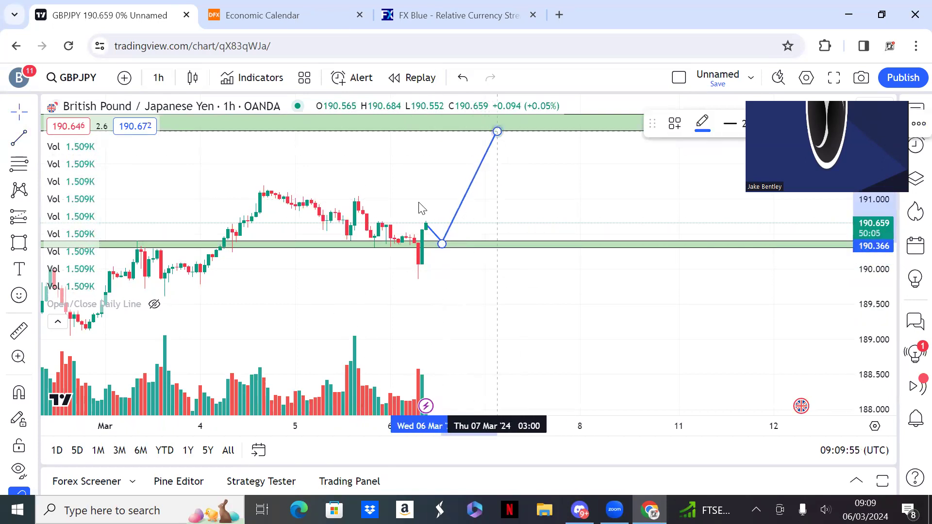
# - Place a long position at the lower zone, target the upper zone, stop at 189.816 (2.6 R/R)
pyautogui.click(32, 219)
pyautogui.click(73, 101)
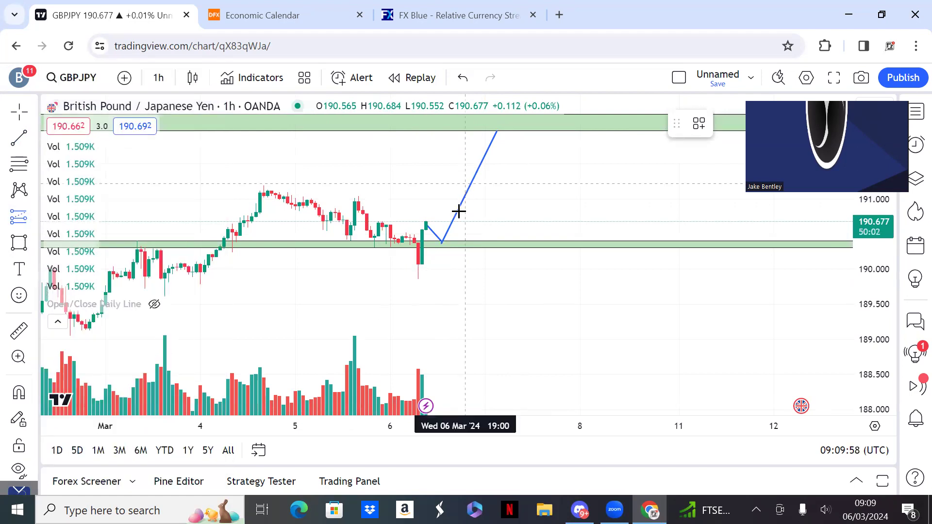
pyautogui.click(439, 241)
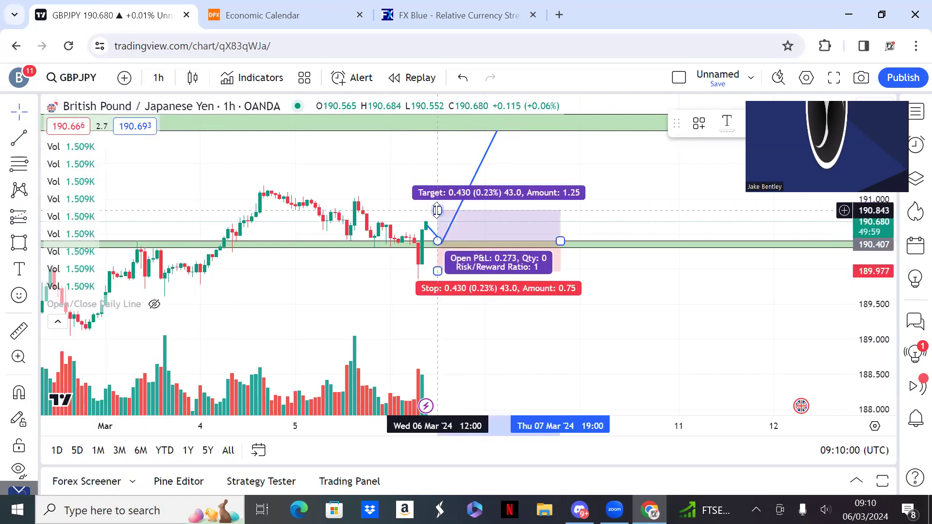
pyautogui.moveTo(437, 211); pyautogui.dragTo(438, 133)
pyautogui.moveTo(438, 271); pyautogui.dragTo(437, 282)
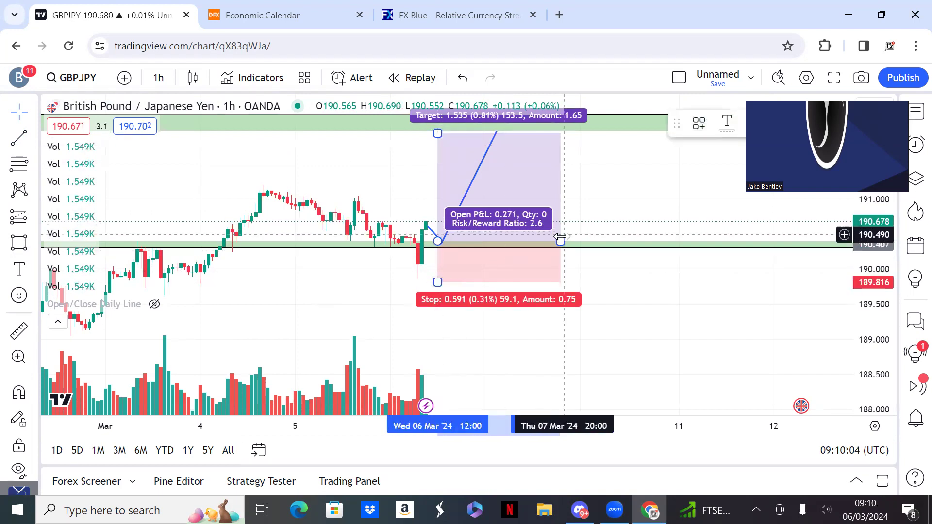
pyautogui.moveTo(562, 240); pyautogui.dragTo(509, 241)
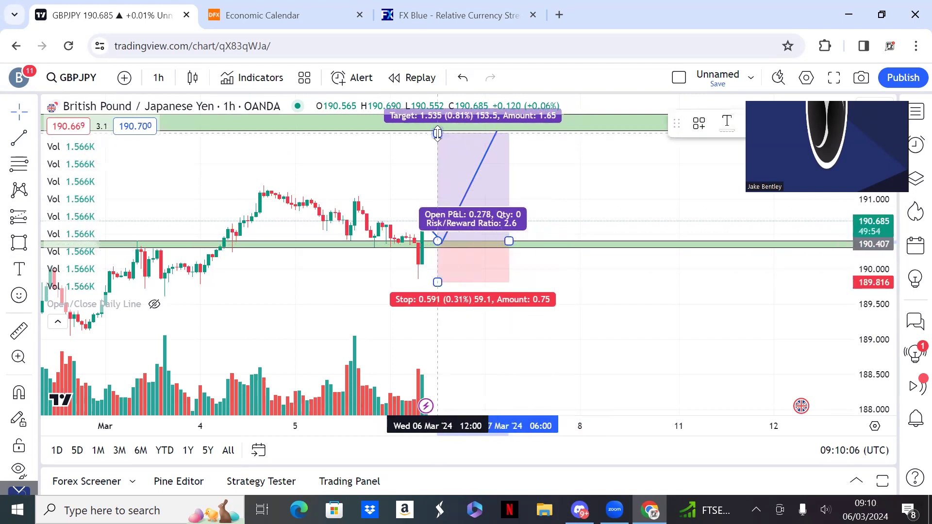
# - Change the GBPJPY chart interval to 15 minutes
pyautogui.click(339, 163)
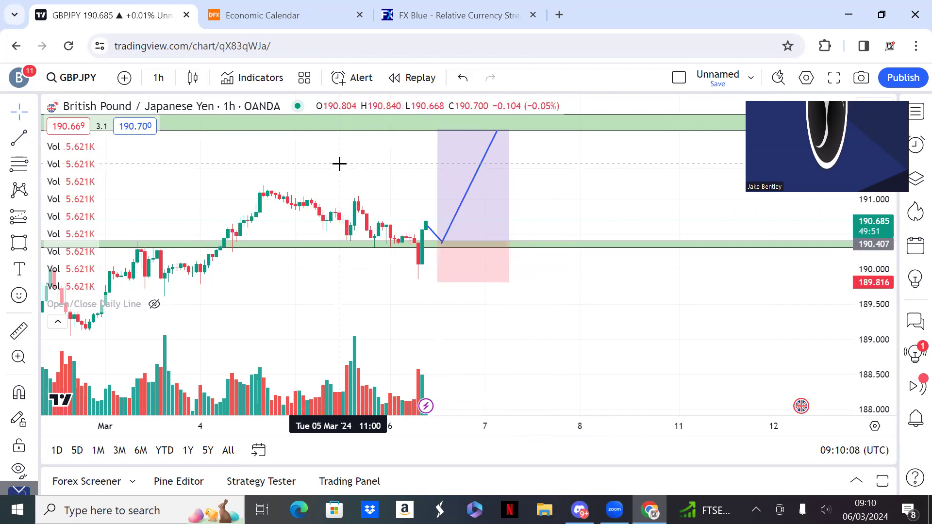
pyautogui.write('15')
pyautogui.press('Return')
pyautogui.scroll(-5, 339, 163)
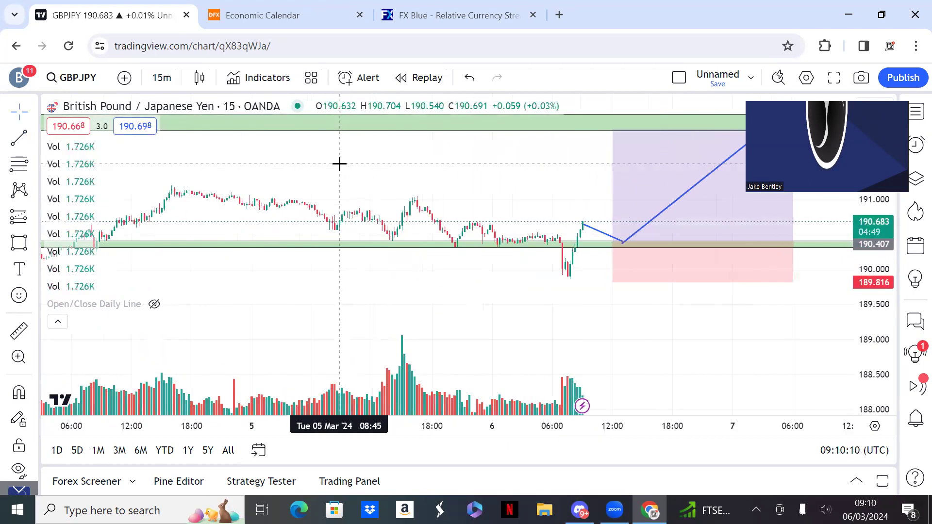
# - Pan and zoom the 15-minute chart to review Mar 4–8 with the projection and long position
pyautogui.click(408, 217)
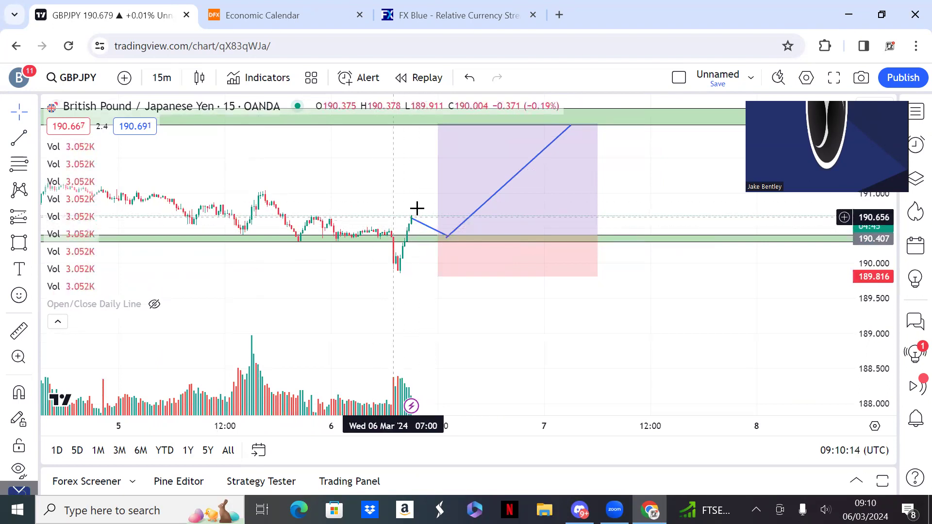
pyautogui.moveTo(225, 197); pyautogui.dragTo(522, 198)
pyautogui.moveTo(227, 267); pyautogui.dragTo(319, 266)
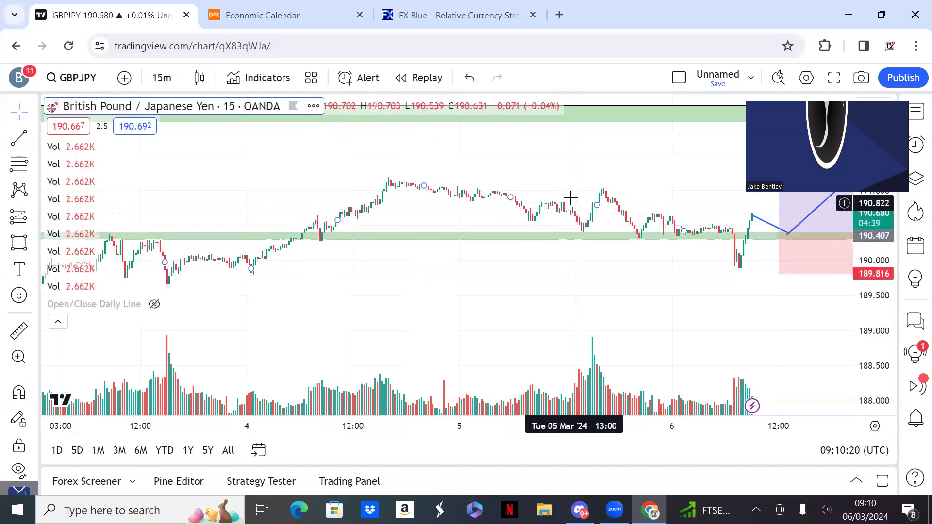
pyautogui.moveTo(566, 195); pyautogui.dragTo(287, 242)
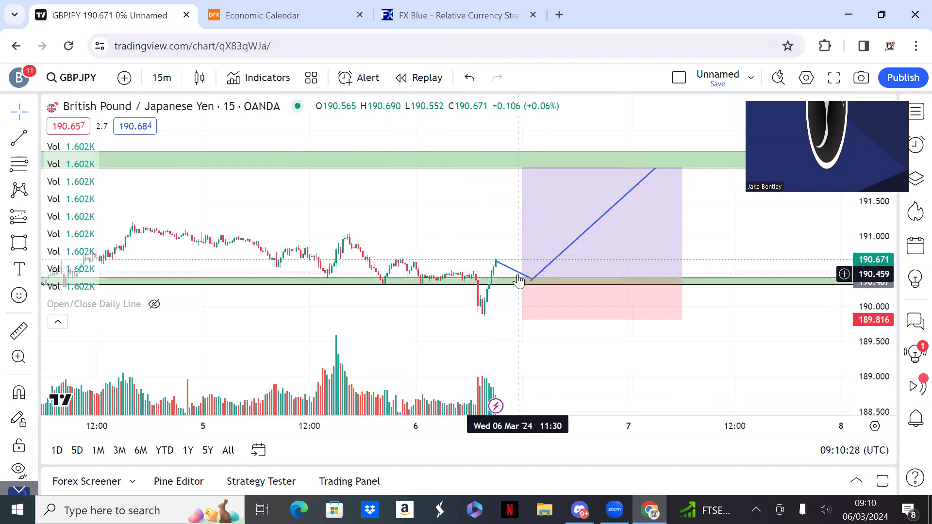
pyautogui.scroll(-5, 401, 210)
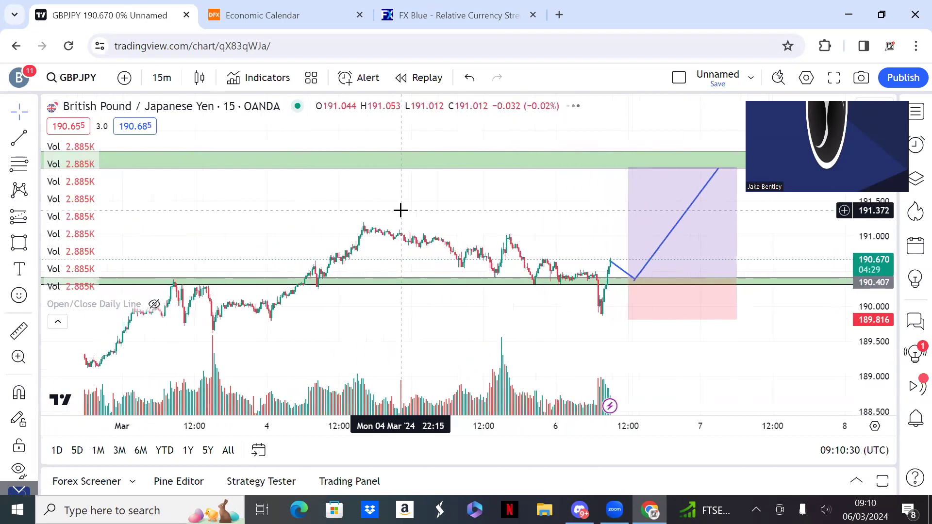
pyautogui.scroll(3, 401, 210)
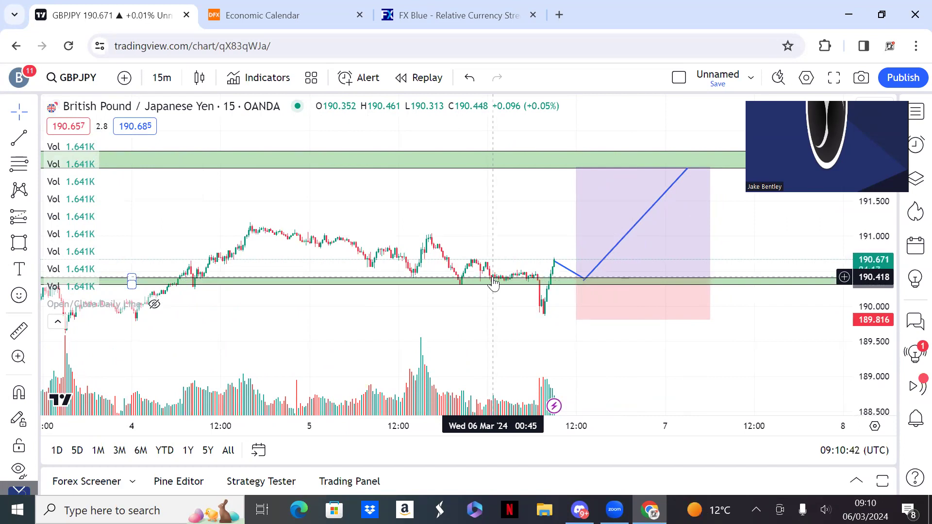
pyautogui.moveTo(440, 250); pyautogui.dragTo(315, 266)
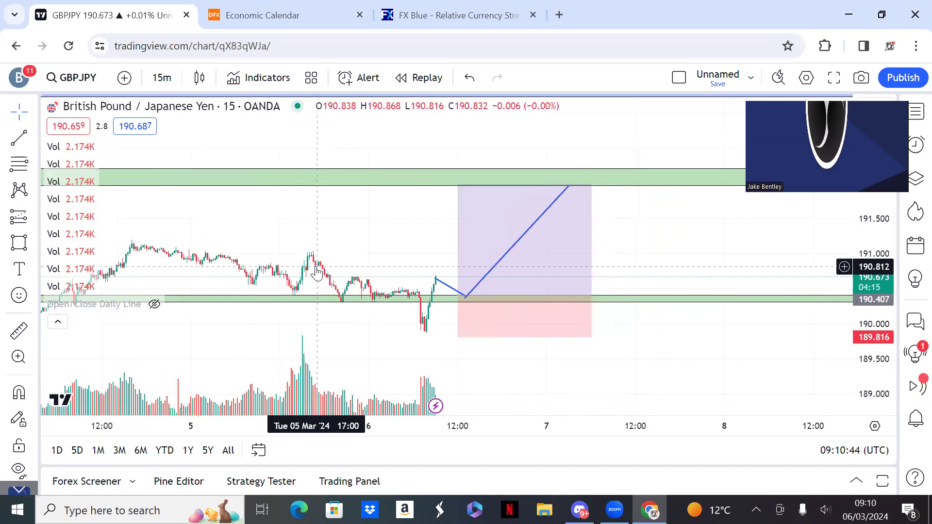
# - Open FXCM's GBPUSD chart on the 1-hour interval
pyautogui.write('GBPUSD')
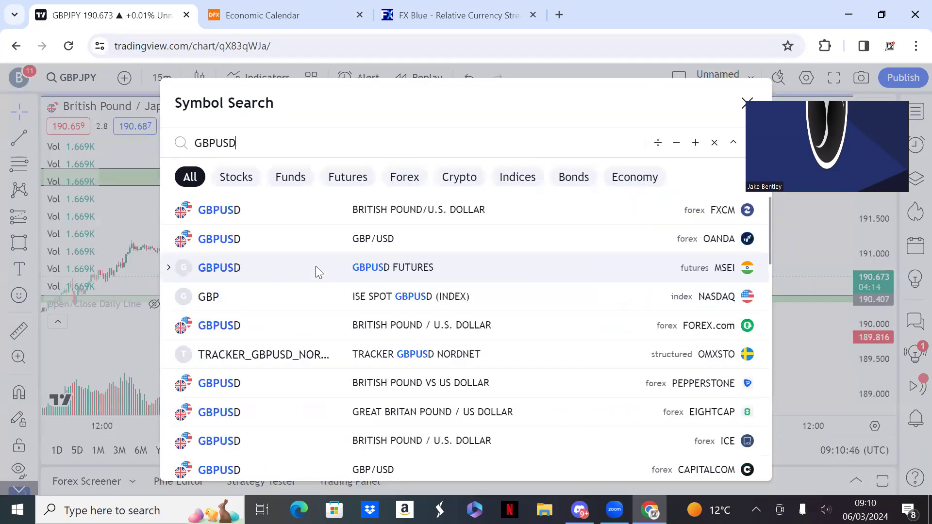
pyautogui.click(337, 213)
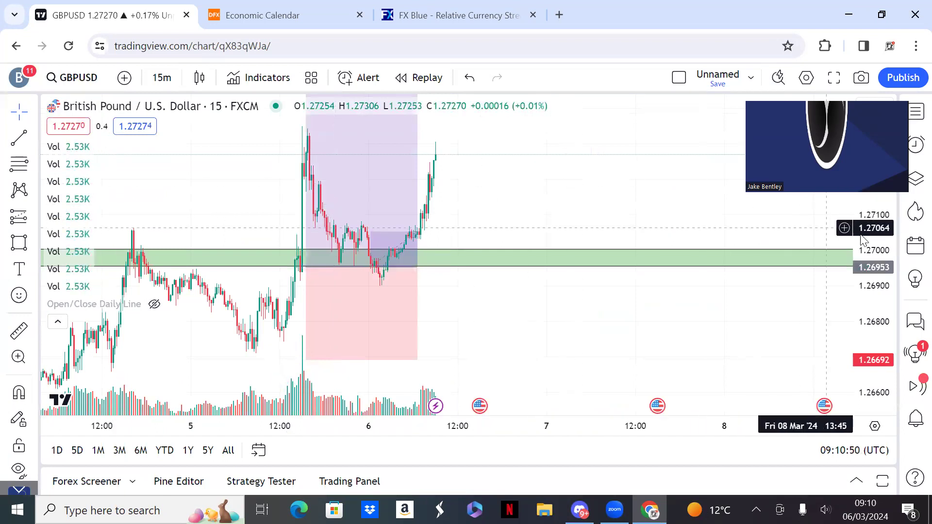
pyautogui.write('11')
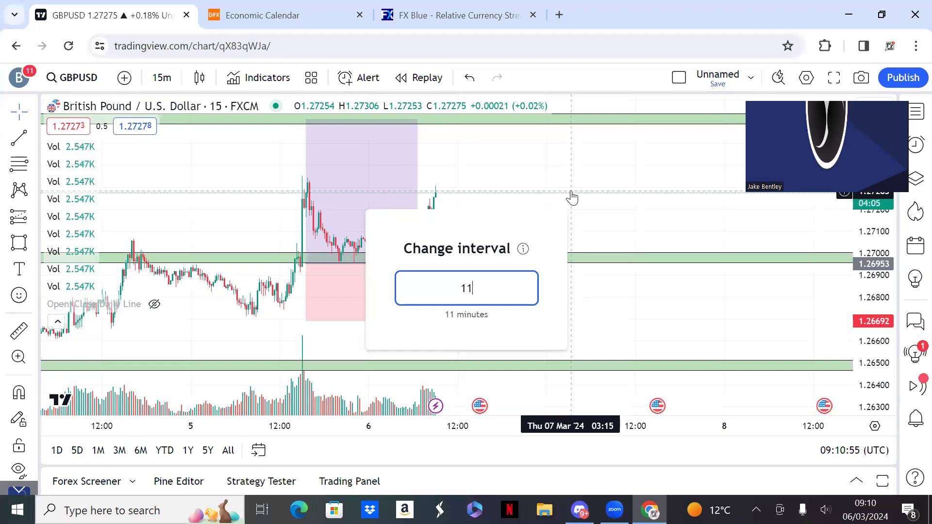
pyautogui.press('Return')
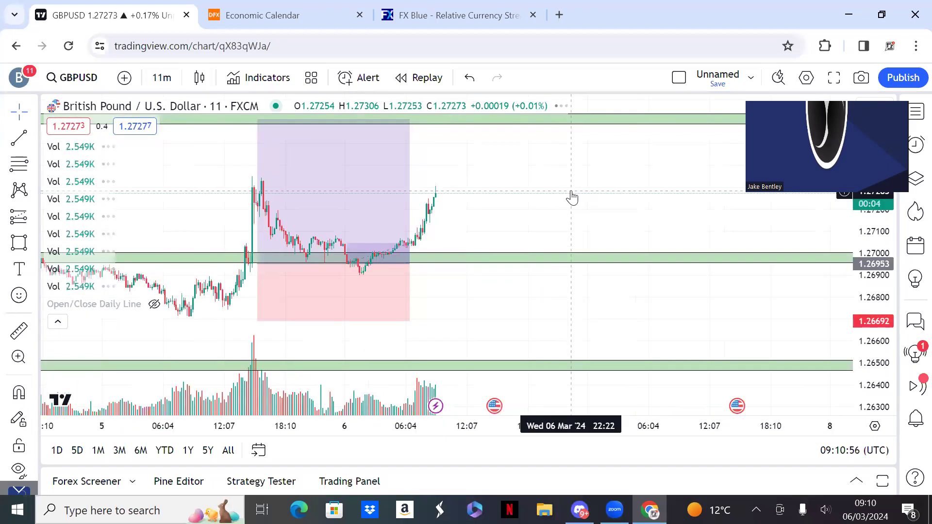
pyautogui.write('1h')
pyautogui.press('Return')
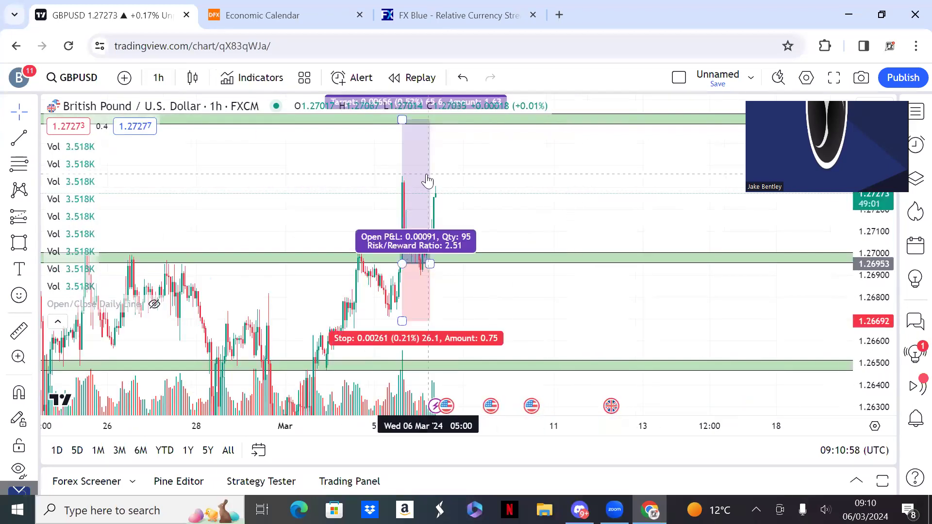
# - Move the long position box beside the latest candle and pan to show dates through 15 Mar
pyautogui.moveTo(429, 188); pyautogui.dragTo(471, 163)
pyautogui.scroll(3, 410, 202)
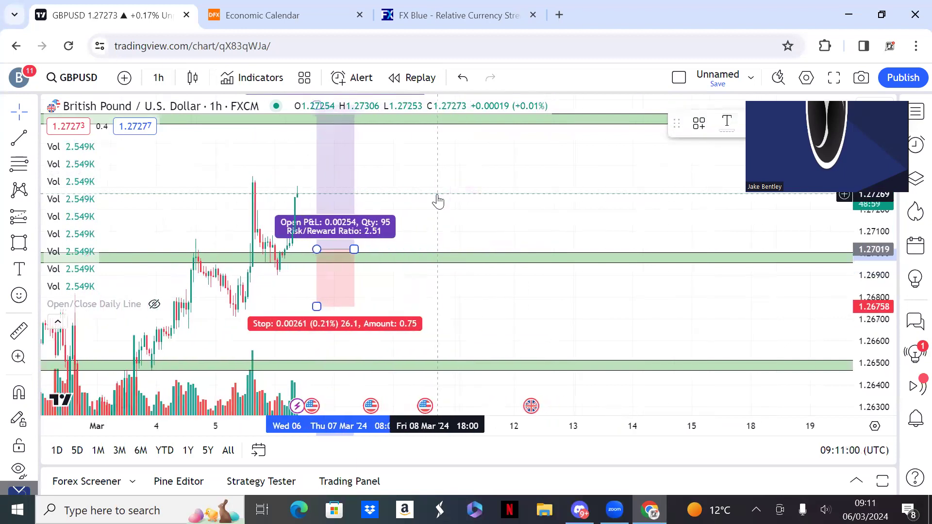
pyautogui.moveTo(410, 202); pyautogui.dragTo(519, 166)
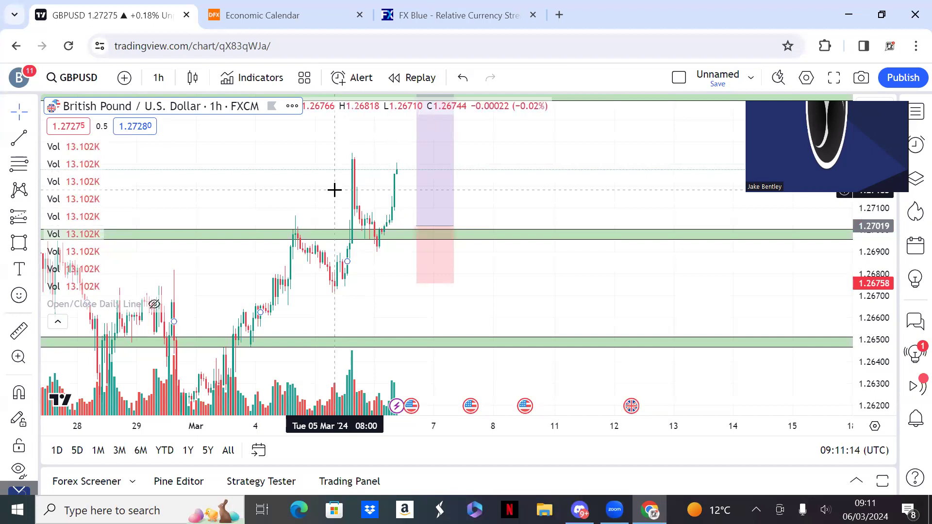
pyautogui.moveTo(874, 213); pyautogui.dragTo(874, 231)
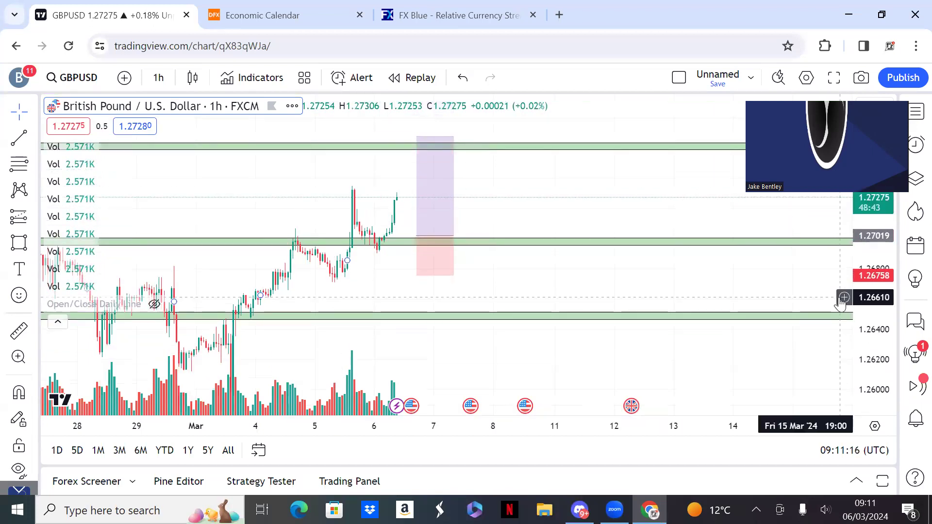
pyautogui.moveTo(235, 165); pyautogui.dragTo(376, 173)
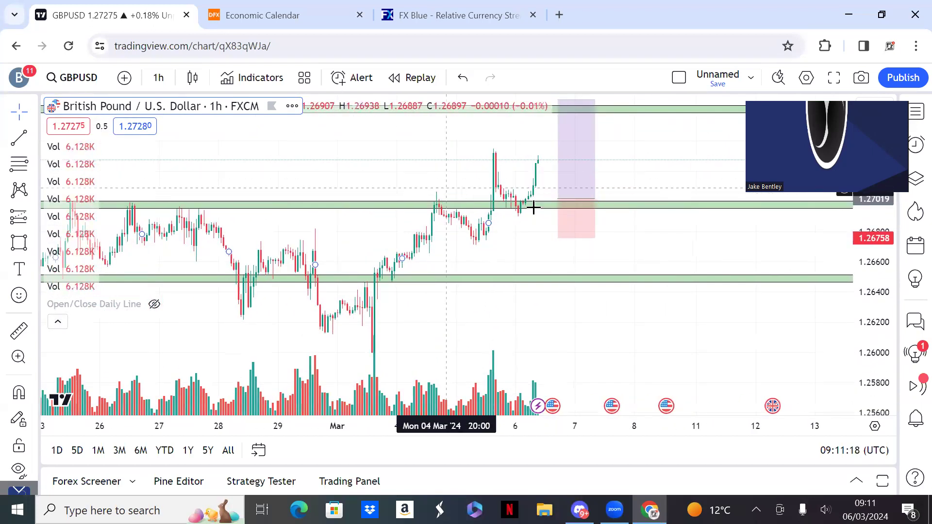
pyautogui.moveTo(521, 200); pyautogui.dragTo(422, 231)
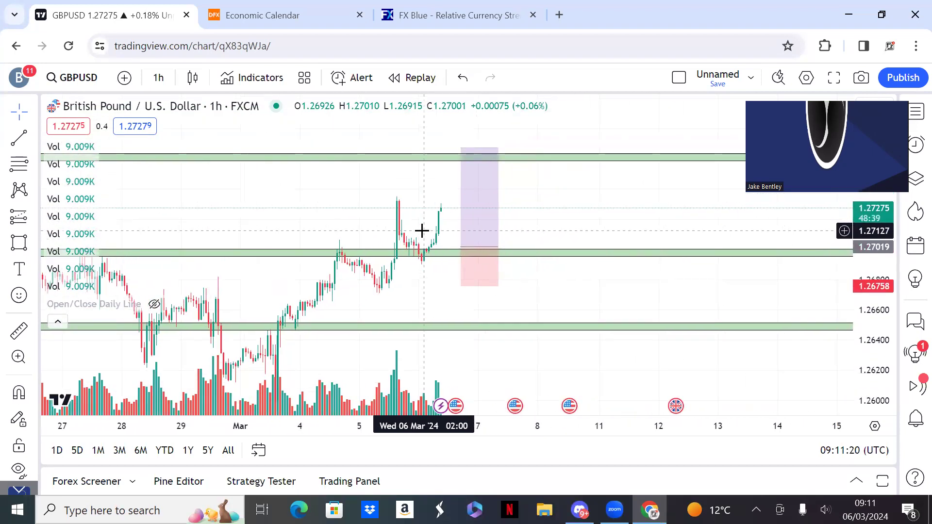
pyautogui.scroll(1, 422, 231)
pyautogui.click(420, 232)
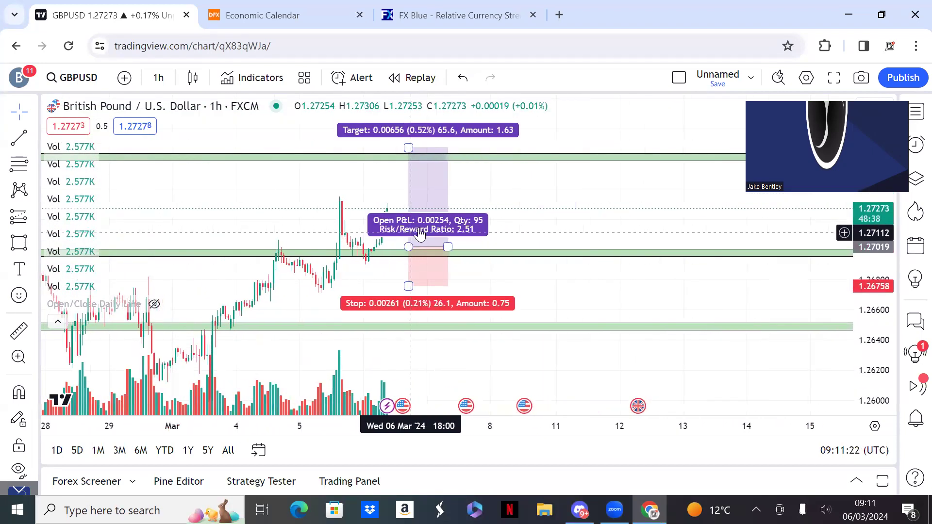
# - Draw the GBPUSD projected path from the latest high down to the middle zone, then up to the top zone
pyautogui.moveTo(420, 233); pyautogui.dragTo(439, 233)
pyautogui.hotkey('alt', 't')
pyautogui.click(388, 207)
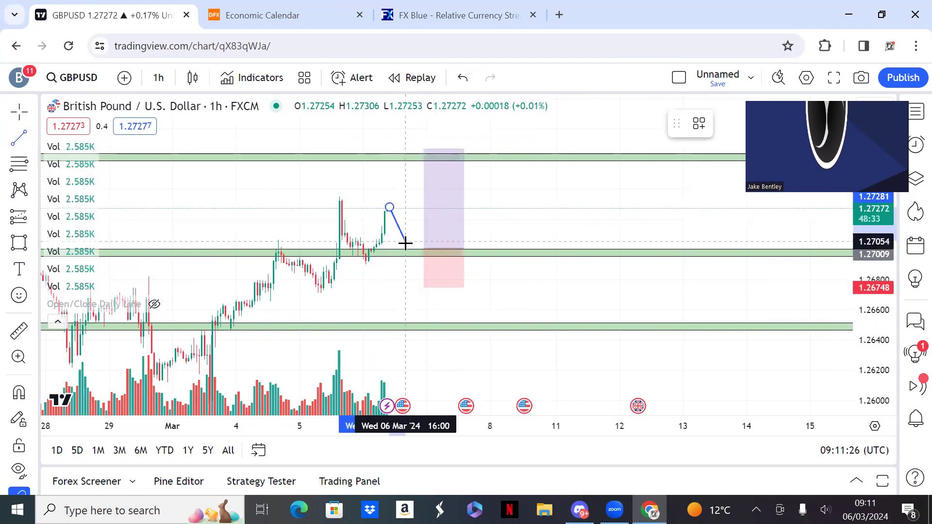
pyautogui.click(408, 249)
pyautogui.click(12, 144)
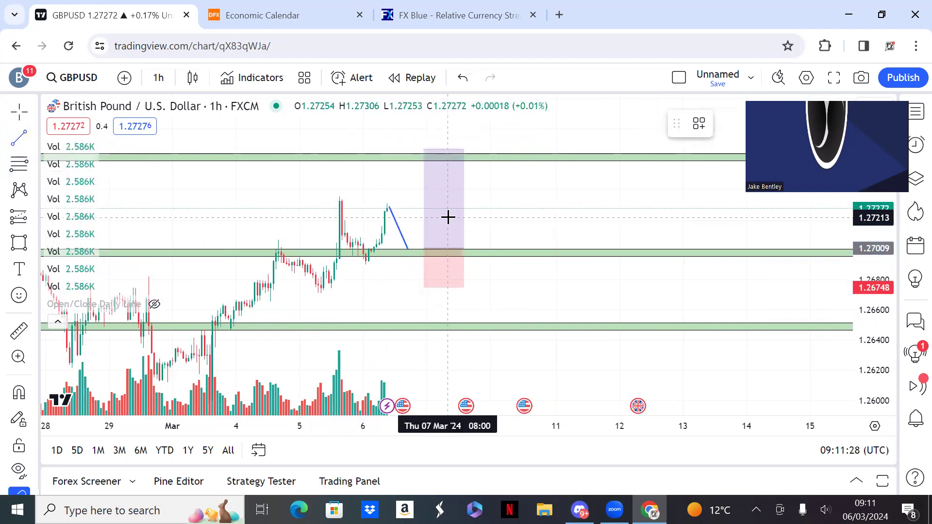
pyautogui.click(408, 250)
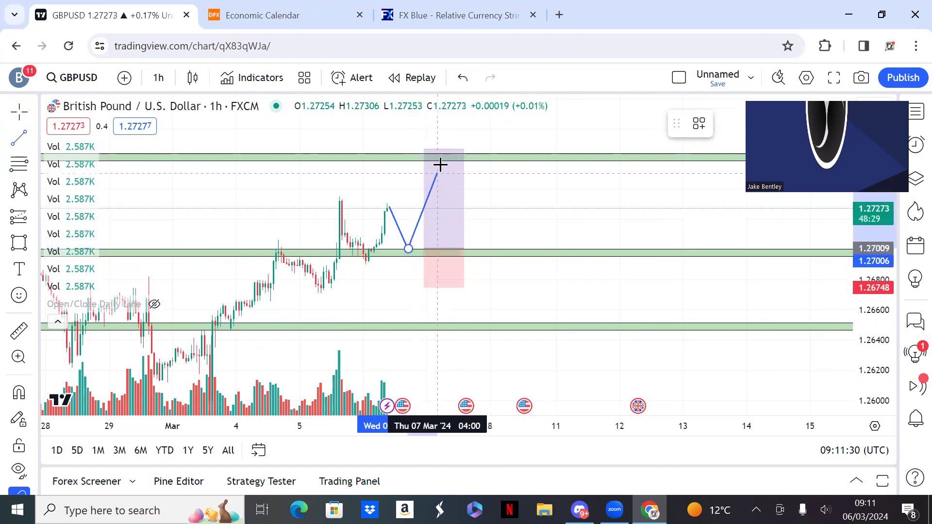
pyautogui.click(442, 156)
# - Shift the long position box slightly left, now at 2.26 risk/reward
pyautogui.click(437, 170)
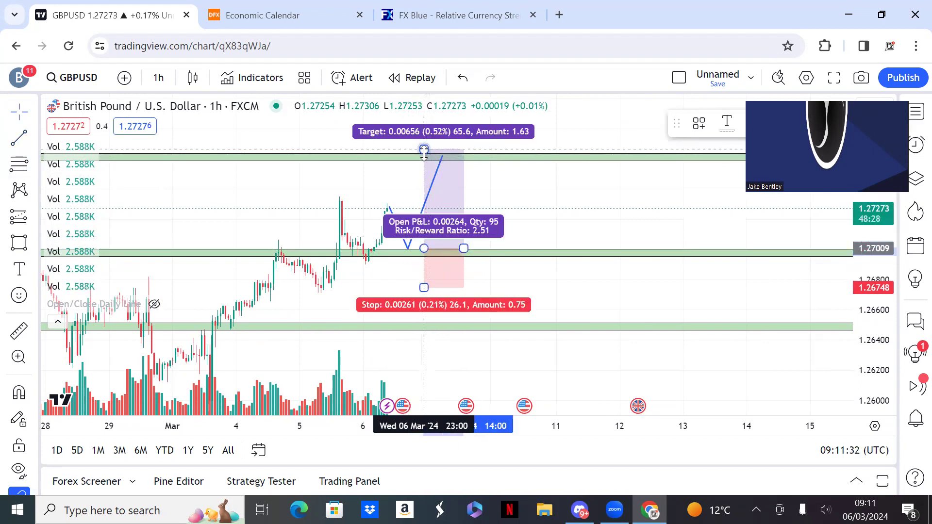
pyautogui.moveTo(448, 206); pyautogui.dragTo(437, 208)
pyautogui.click(330, 181)
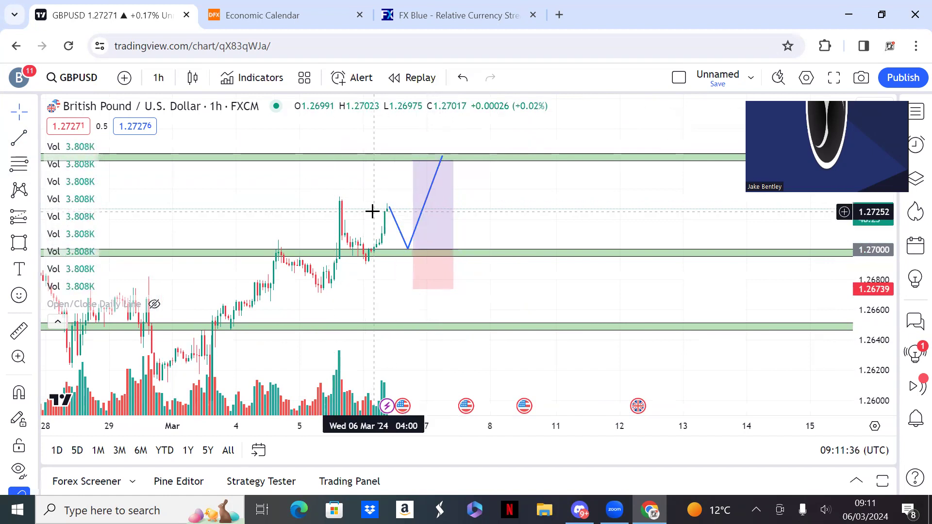
# - Check FX Blue's medium-term ranking (XAU strongest at +5.5, CHF weakest), then return to GBPUSD
pyautogui.click(440, 25)
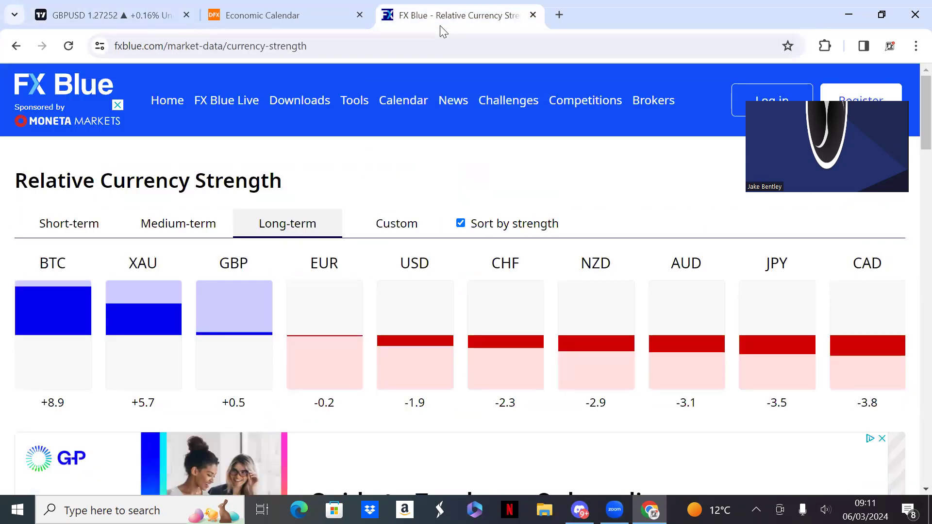
pyautogui.click(189, 237)
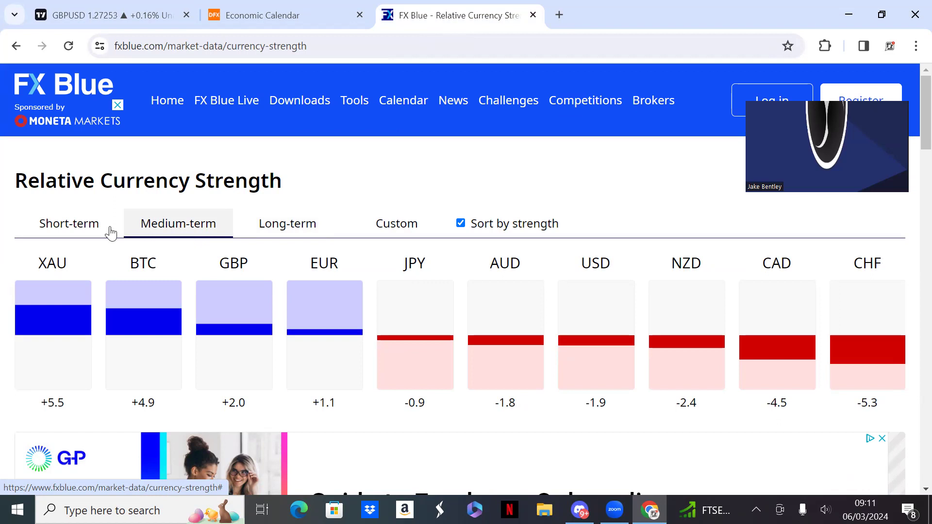
pyautogui.click(80, 18)
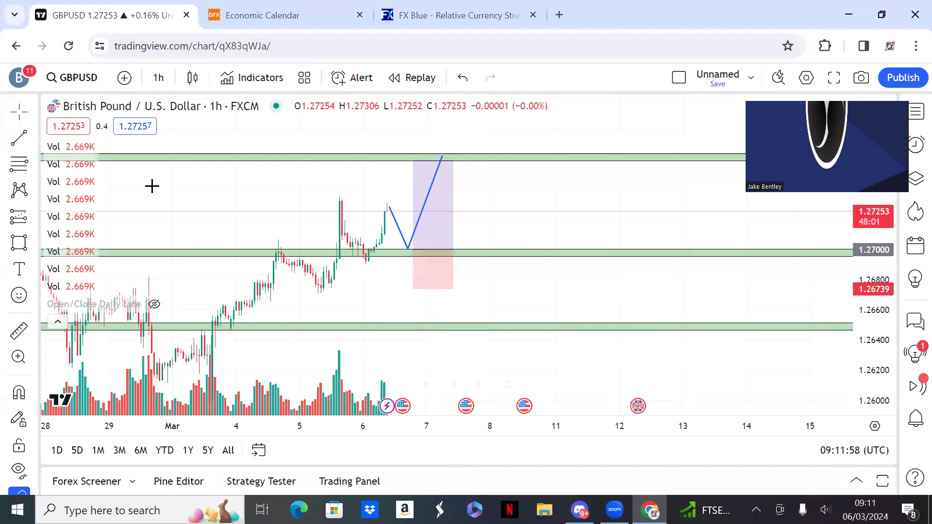
# - Open FXCM's EURUSD chart and compress its price scale
pyautogui.write('EURUSD')
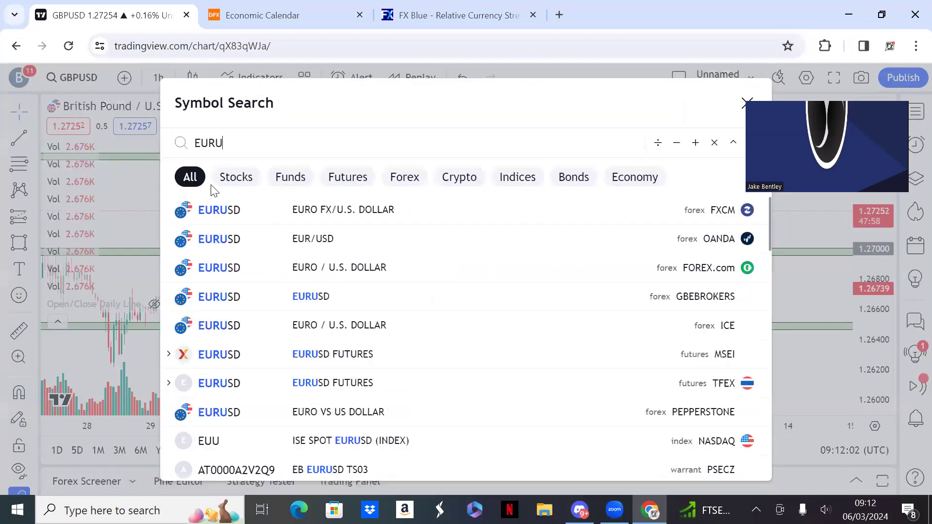
pyautogui.click(233, 207)
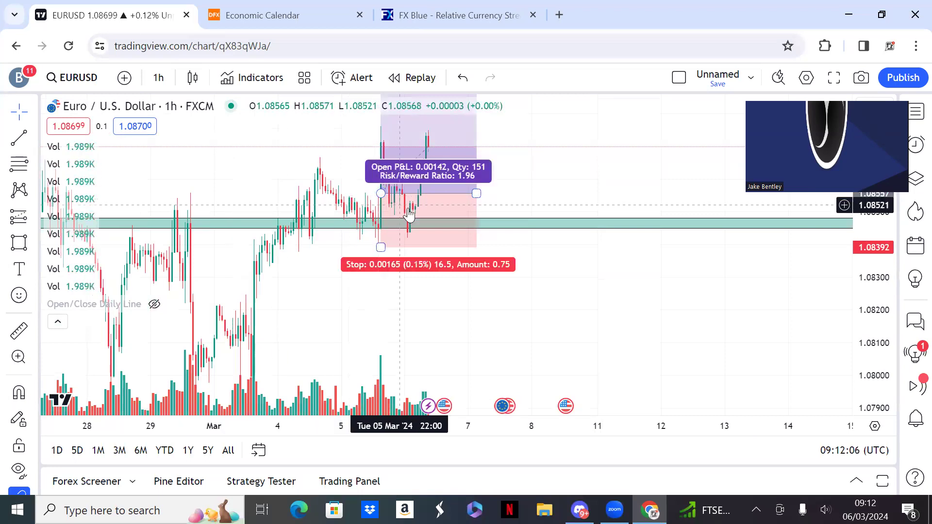
pyautogui.moveTo(875, 266); pyautogui.dragTo(876, 316)
# - Move the long position box beside the latest candle, at 1.96 risk/reward
pyautogui.moveTo(403, 223); pyautogui.dragTo(451, 224)
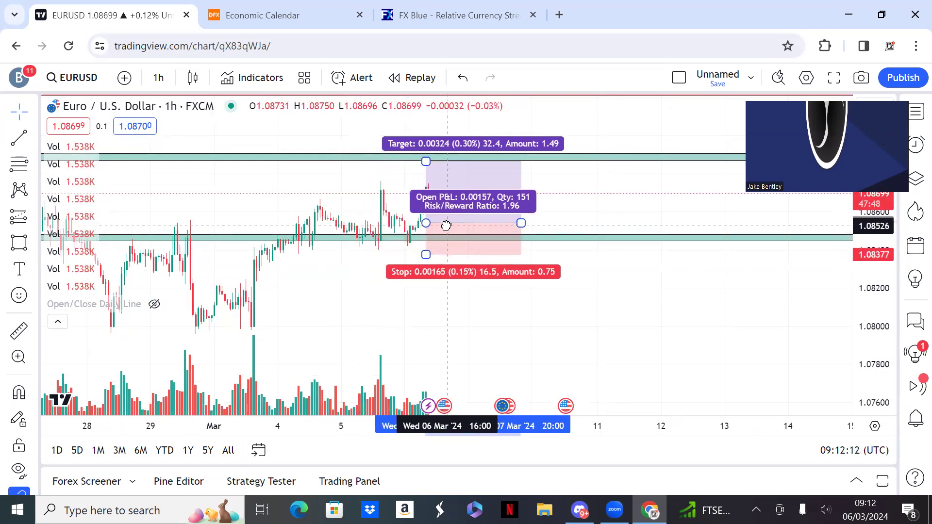
pyautogui.click(319, 187)
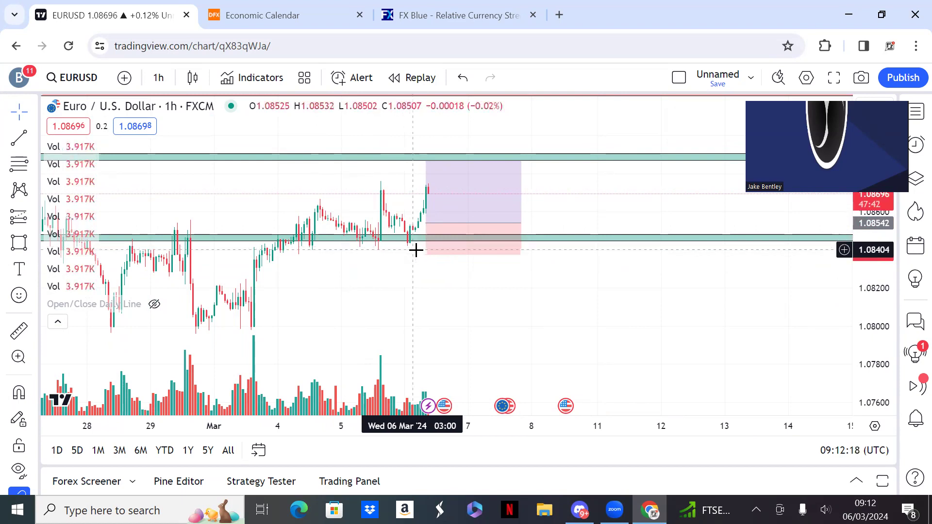
pyautogui.click(435, 228)
pyautogui.moveTo(440, 221)
pyautogui.mouseDown()
pyautogui.moveTo(481, 221)
pyautogui.moveTo(444, 221)
pyautogui.mouseUp()
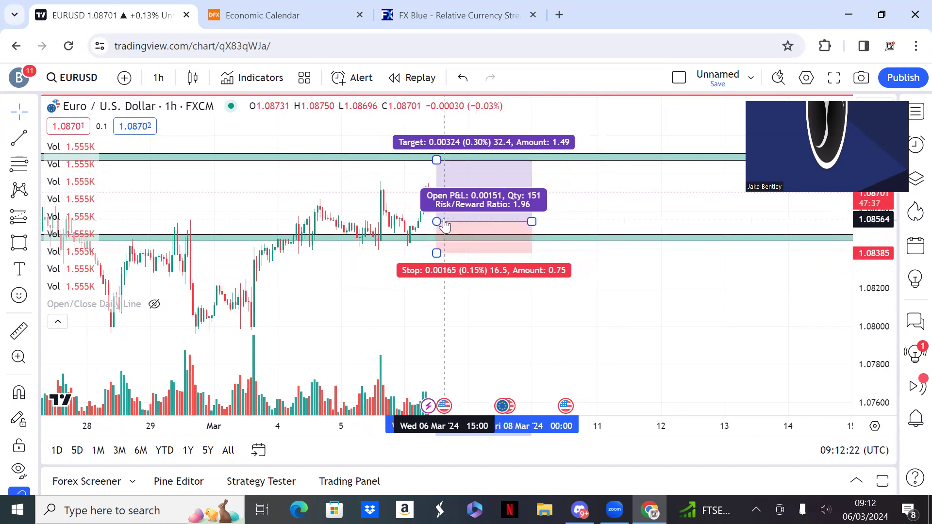
pyautogui.click(362, 197)
# - Draw two trend lines: latest high down to the lower zone near 1.0846, then up to the upper zone
pyautogui.moveTo(384, 198); pyautogui.dragTo(324, 194)
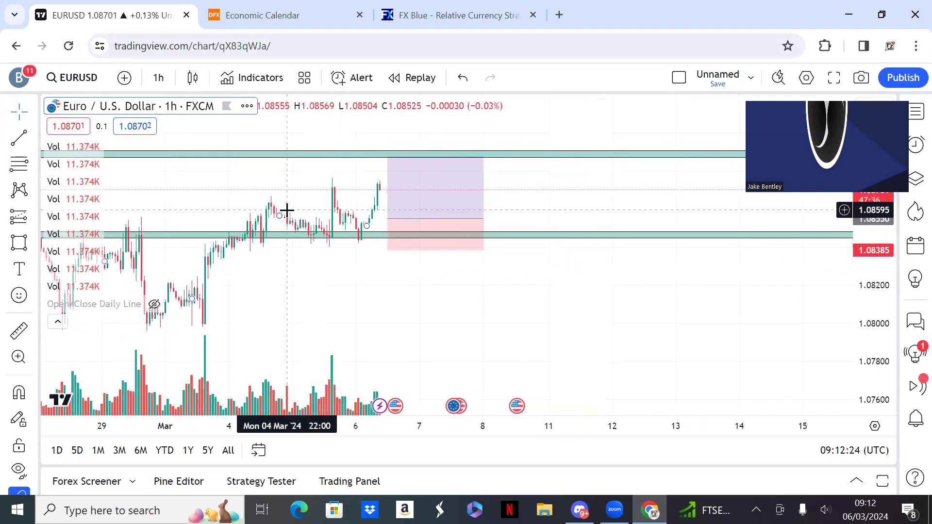
pyautogui.moveTo(55, 167)
pyautogui.click(19, 139)
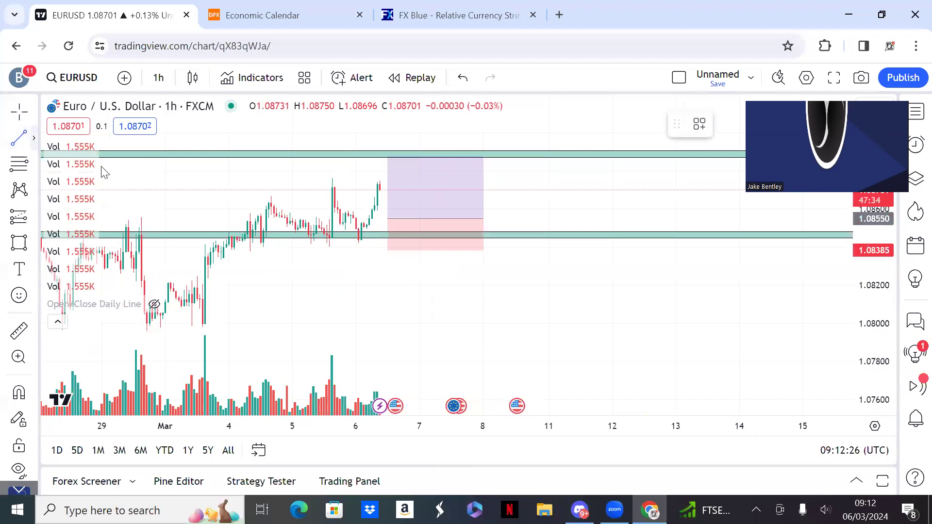
pyautogui.click(382, 188)
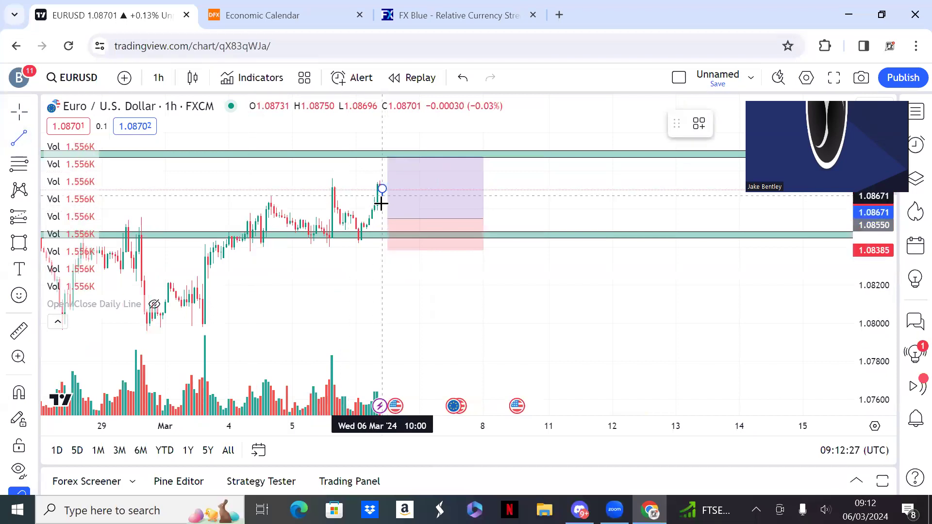
pyautogui.click(393, 235)
pyautogui.click(17, 139)
pyautogui.click(393, 236)
pyautogui.click(438, 154)
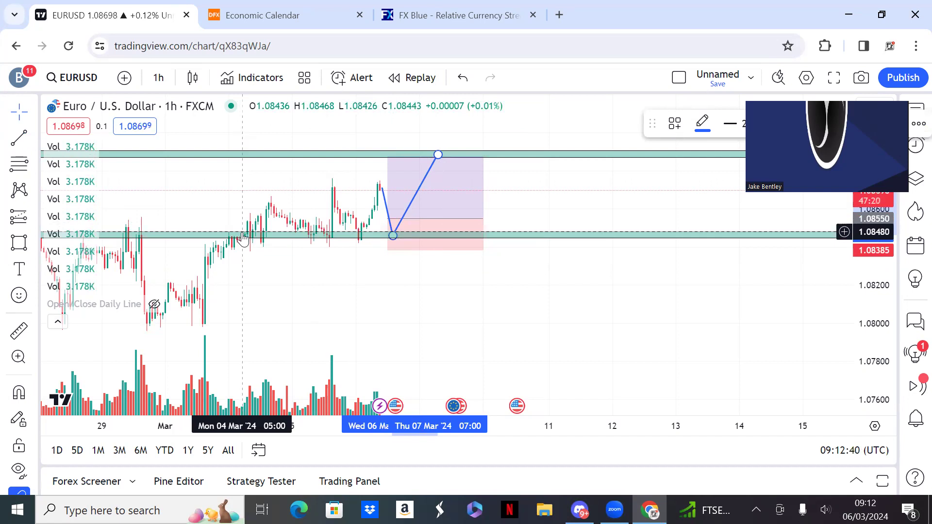
# - Load FXCM's GBPUSD chart and frame the path dipping to the 1.27000 zone and rallying upward
pyautogui.write('G')
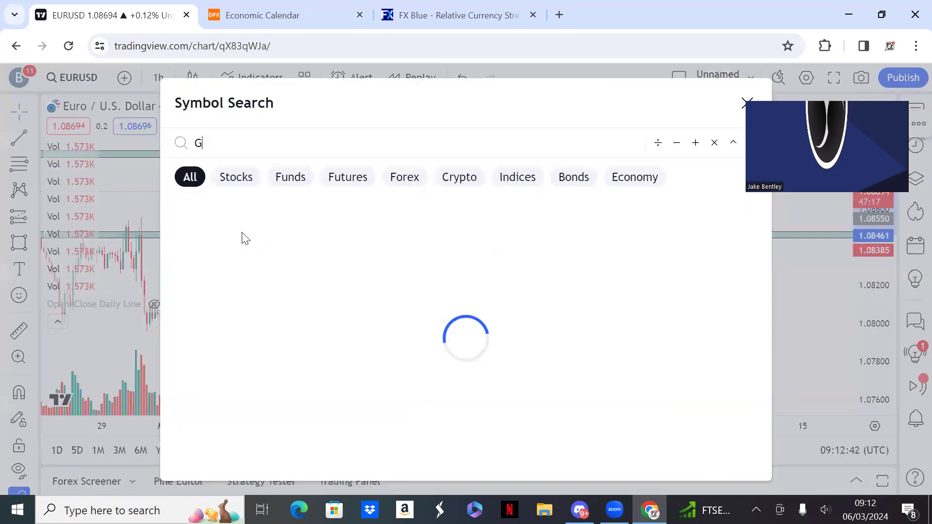
pyautogui.write('BPUSD')
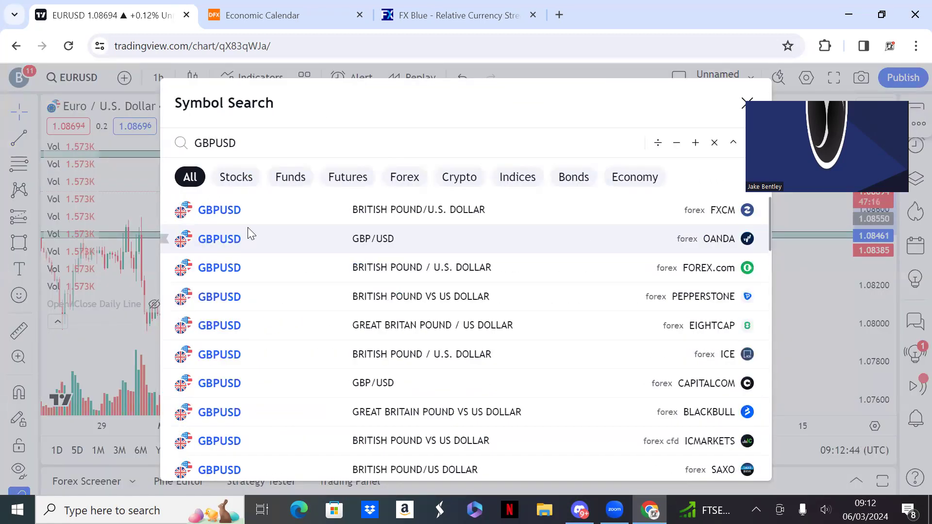
pyautogui.click(259, 224)
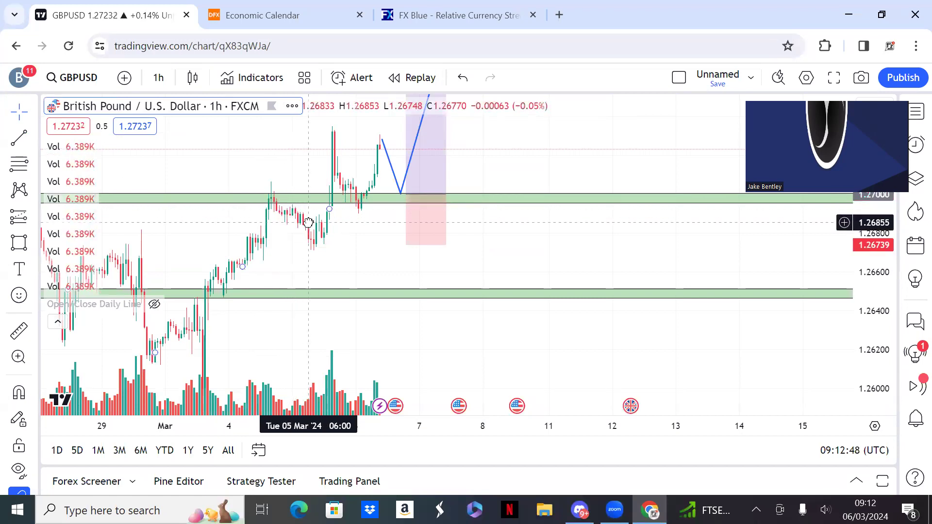
pyautogui.moveTo(308, 235); pyautogui.dragTo(309, 281)
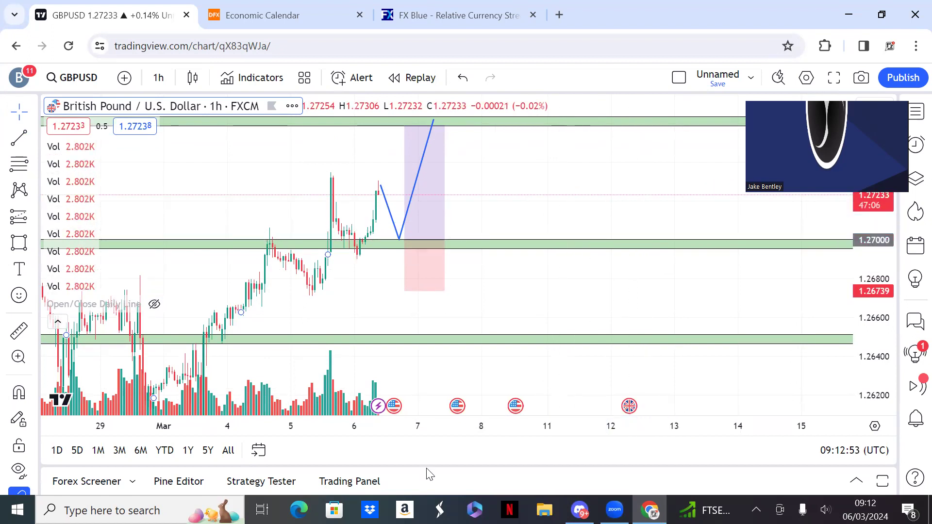
pyautogui.moveTo(521, 211); pyautogui.dragTo(544, 213)
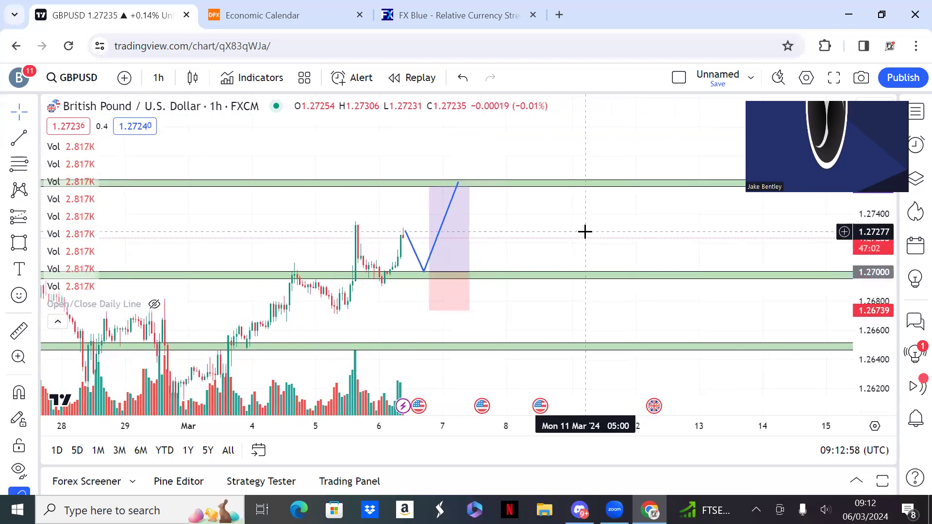
# - Look over the US100 CAPITALCOM chart, then open the US30 Dow Jones chart
pyautogui.write('US100')
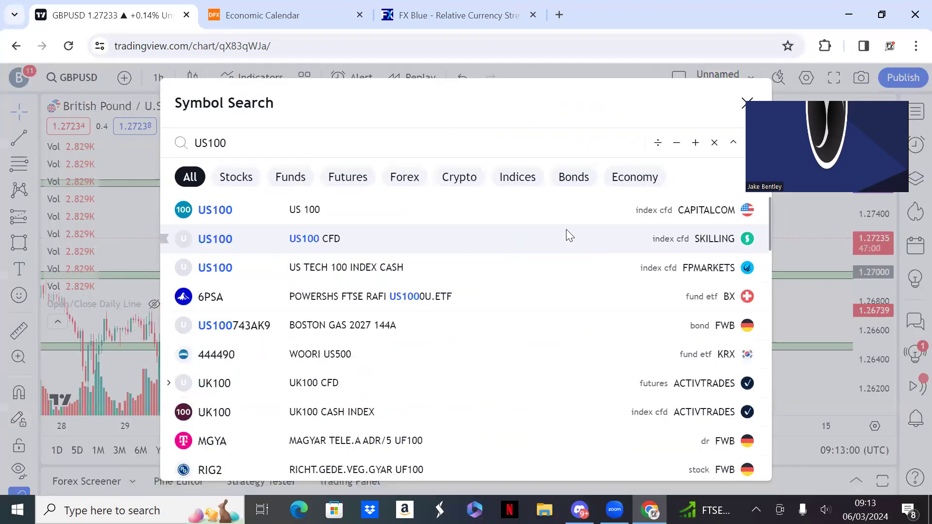
pyautogui.click(488, 209)
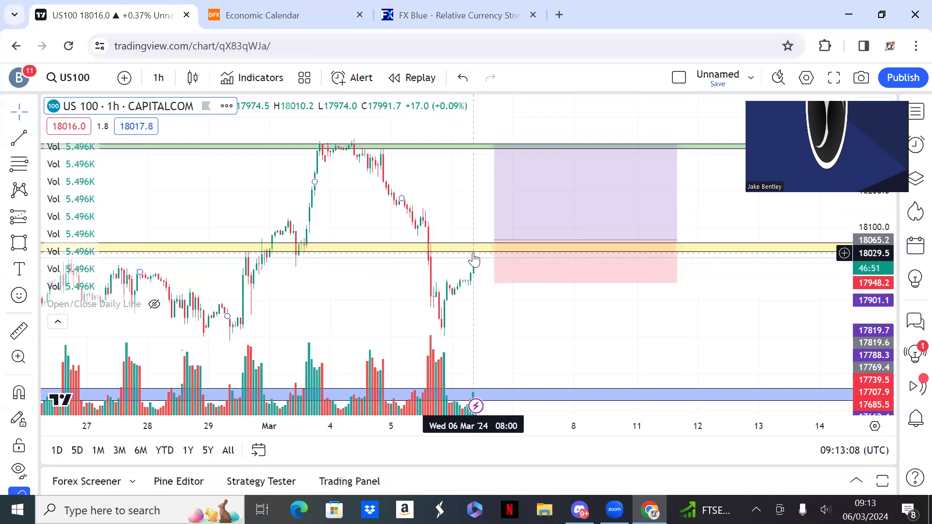
pyautogui.write('US30')
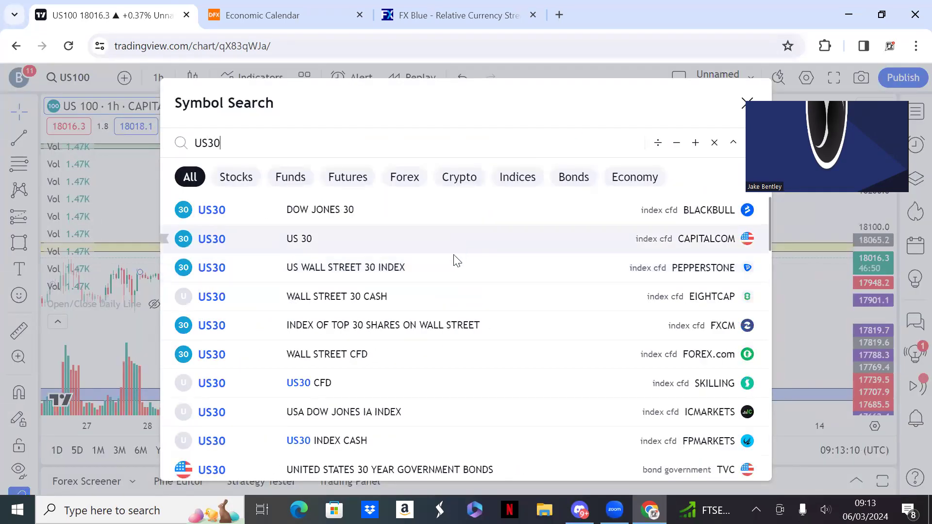
pyautogui.click(424, 295)
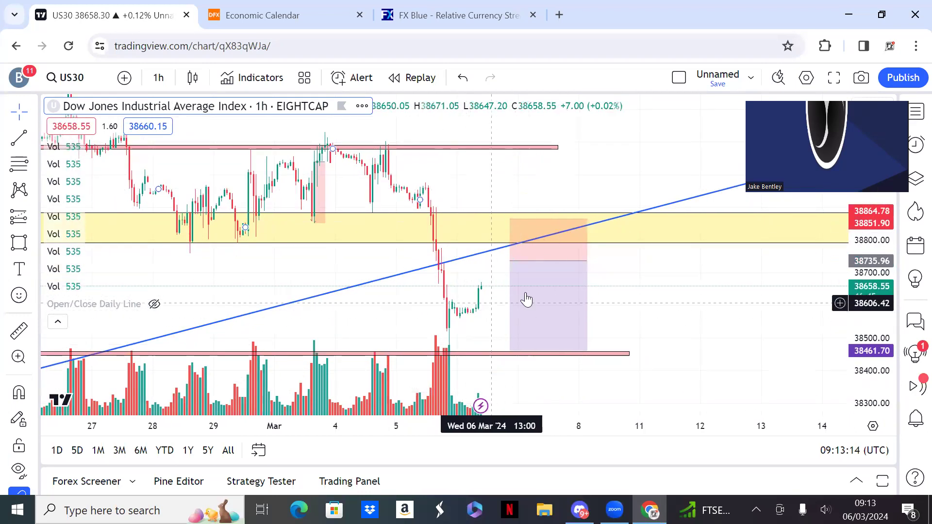
# - Move the US30 short position box left beside the latest candle, targeting 38466.16
pyautogui.moveTo(527, 292)
pyautogui.mouseDown()
pyautogui.moveTo(469, 292)
pyautogui.moveTo(477, 293)
pyautogui.mouseUp()
pyautogui.click(433, 286)
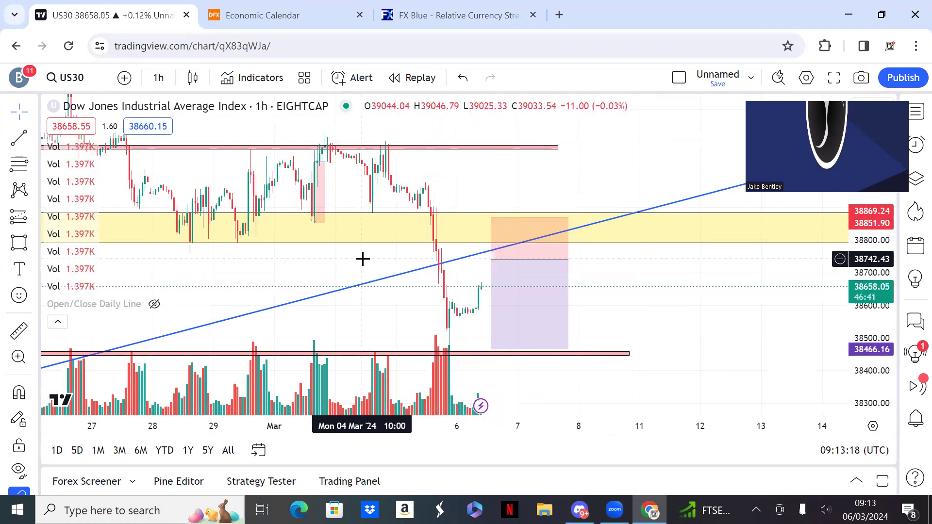
pyautogui.moveTo(363, 258); pyautogui.dragTo(293, 250)
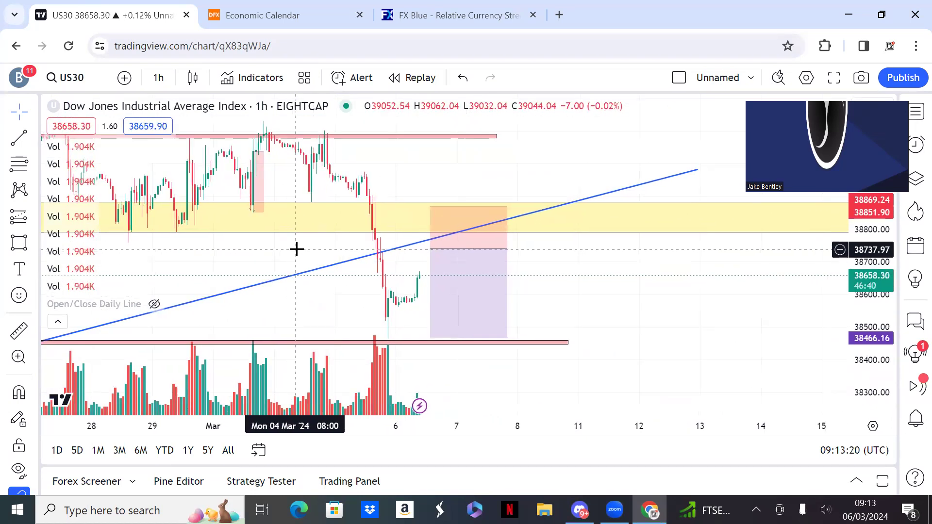
# - Open the XAUUSD OANDA gold chart and shift it down to centre the zones
pyautogui.write('XAU')
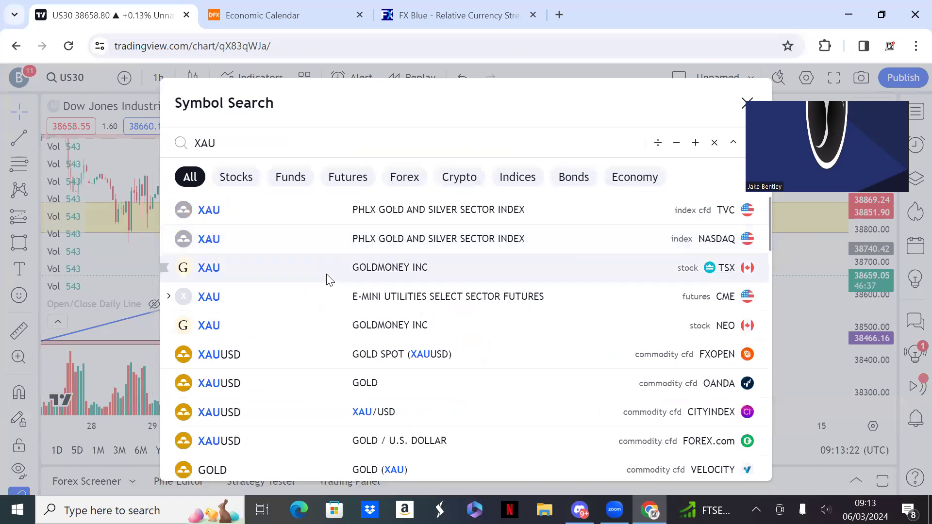
pyautogui.click(359, 379)
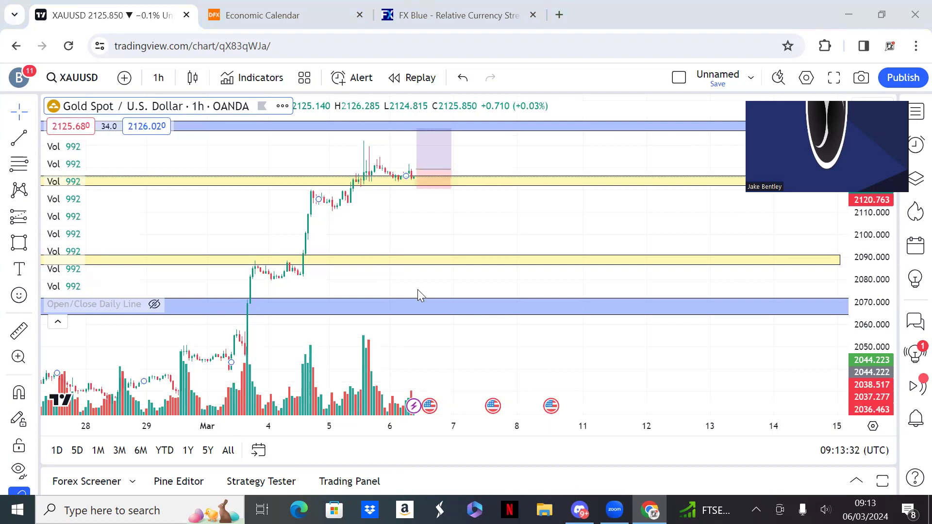
pyautogui.moveTo(441, 241); pyautogui.dragTo(480, 269)
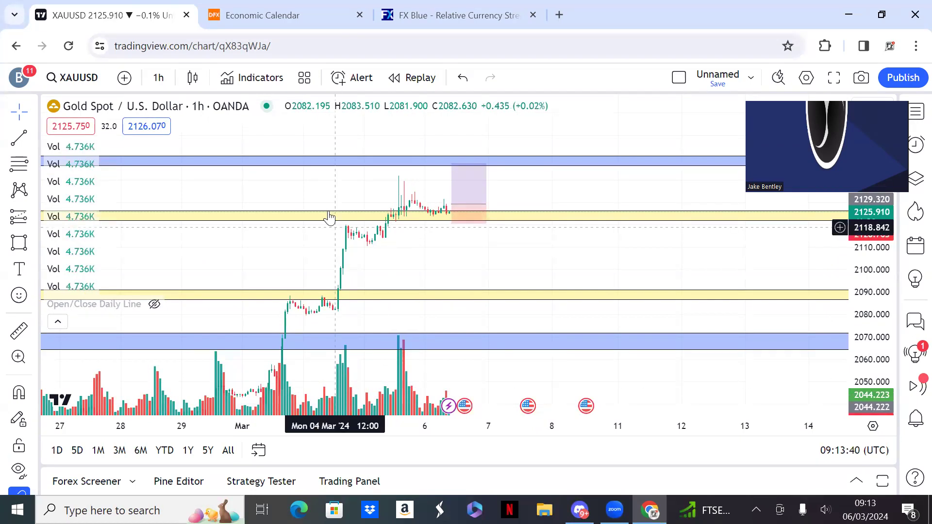
# - Glance through the Economic Calendar, then return to the gold chart
pyautogui.click(280, 10)
pyautogui.scroll(-4, 422, 362)
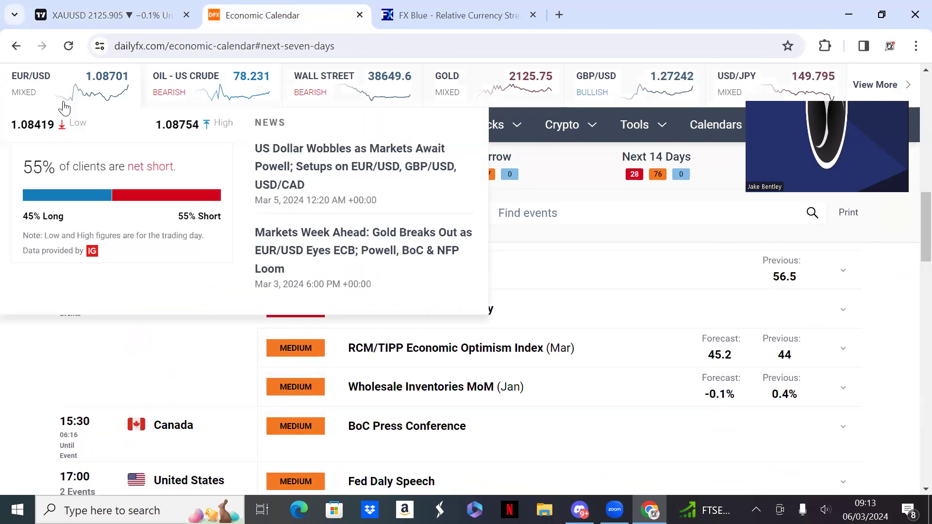
pyautogui.click(83, 21)
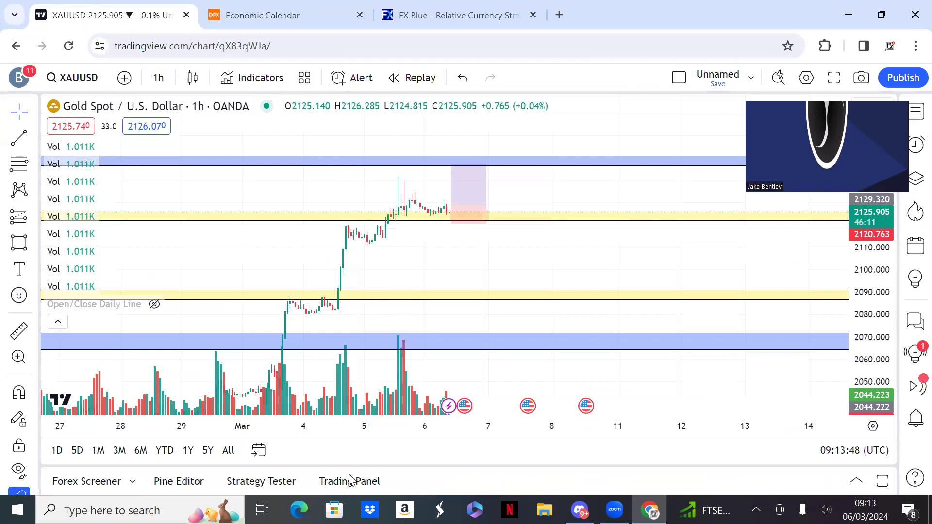